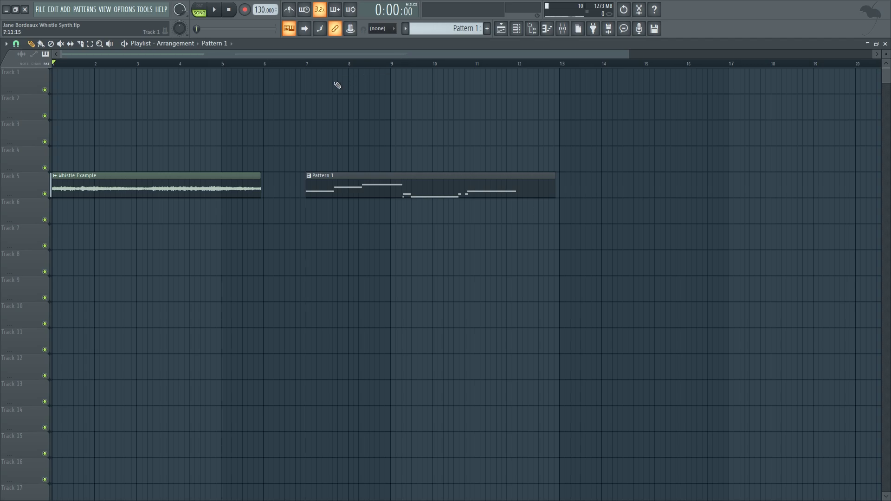
# - Play and stop the song, then set the song position to bar 7
pyautogui.press('space')
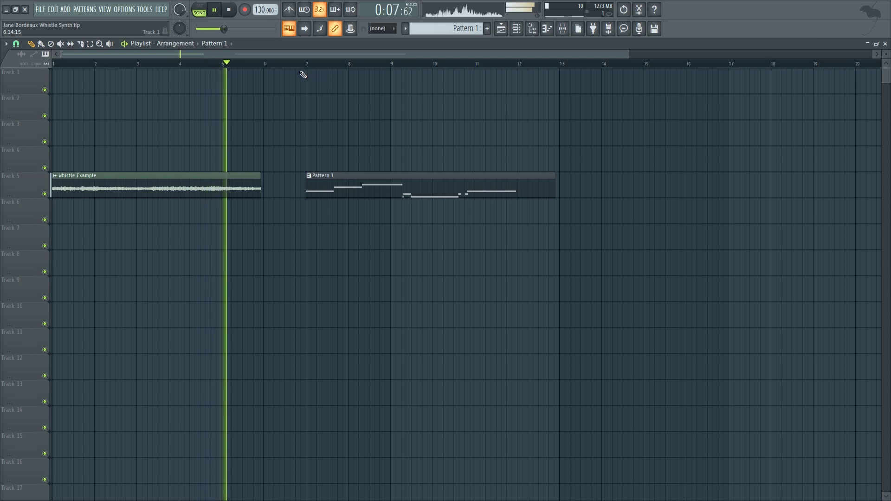
pyautogui.press('space')
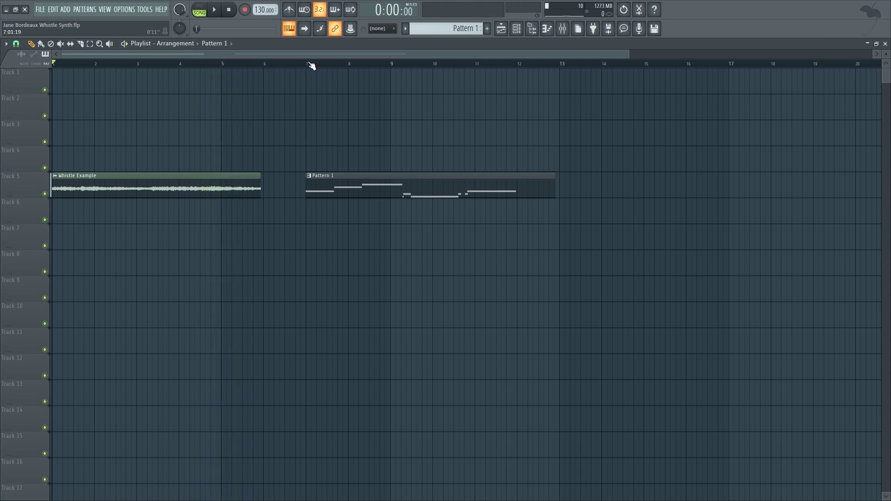
pyautogui.click(306, 64)
# - Play the arrangement from bar 7, then play and stop the Whistle Example clip
pyautogui.press('space')
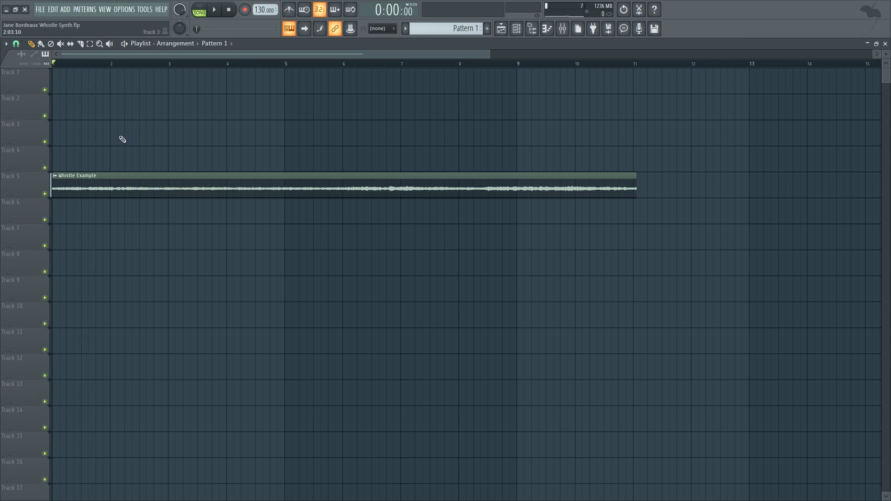
pyautogui.press('space')
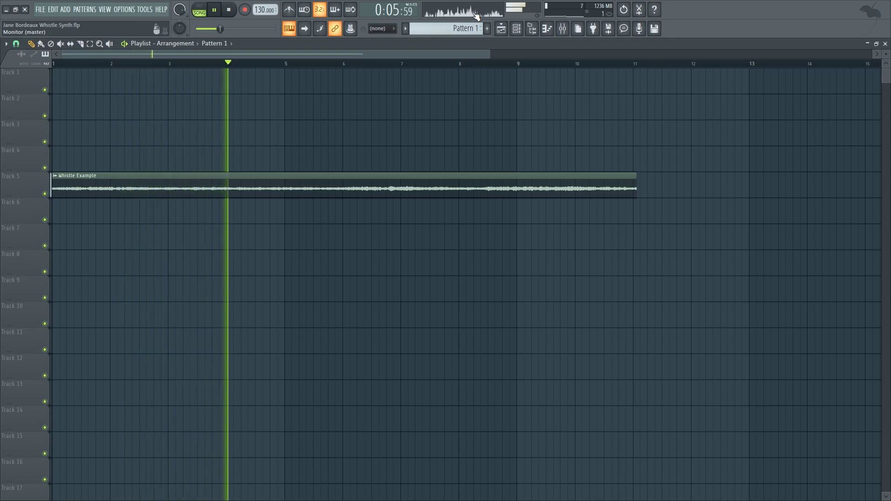
pyautogui.press('space')
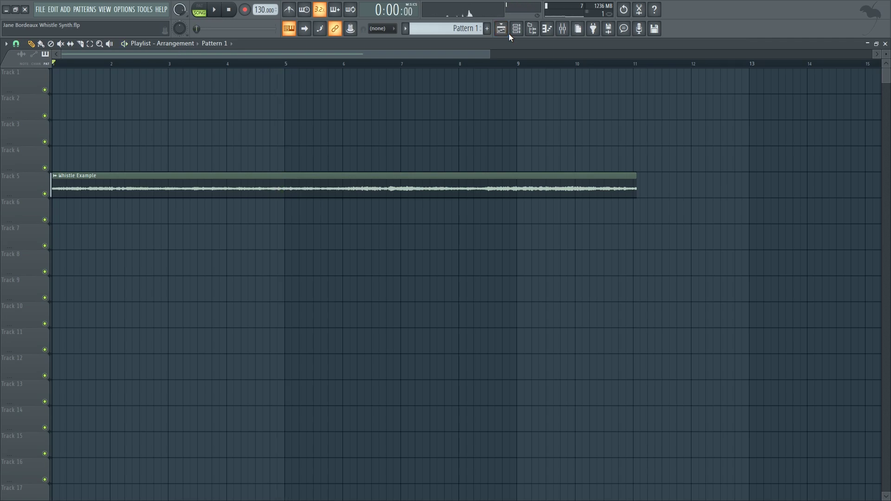
# - Open the Massive X synth from the Channel rack and switch to pattern mode
pyautogui.click(517, 33)
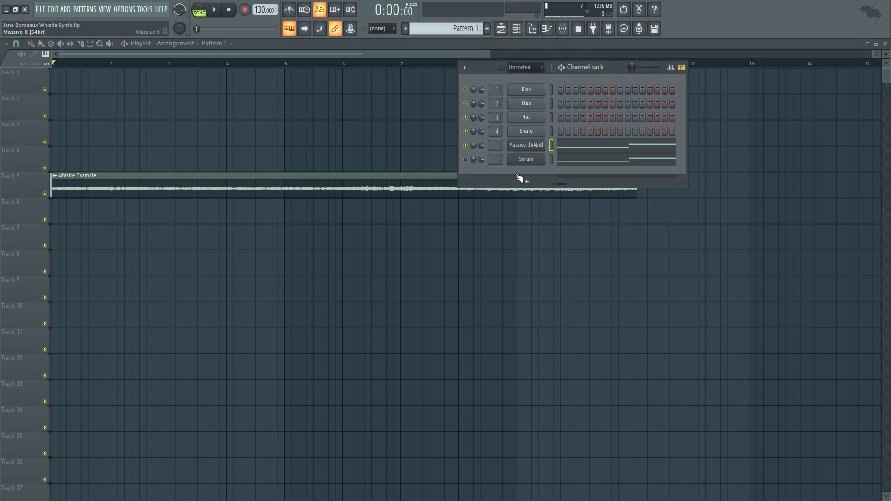
pyautogui.click(526, 145)
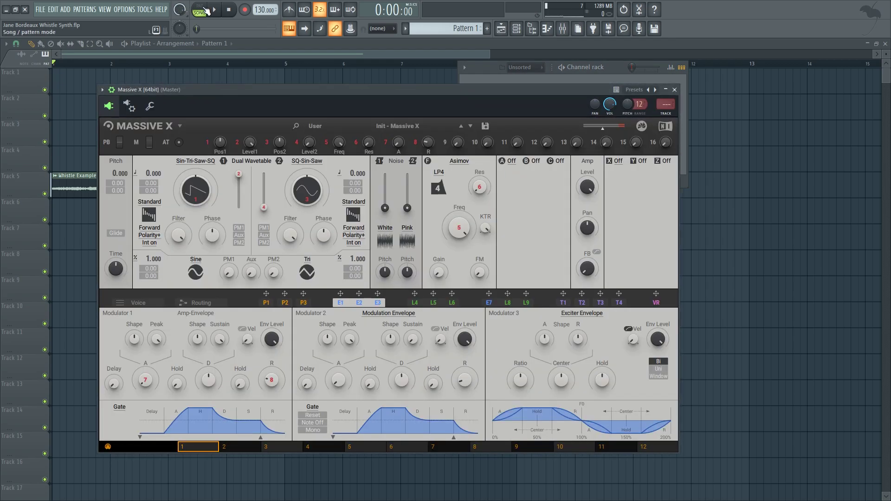
pyautogui.press('l')
pyautogui.moveTo(285, 92); pyautogui.dragTo(280, 86)
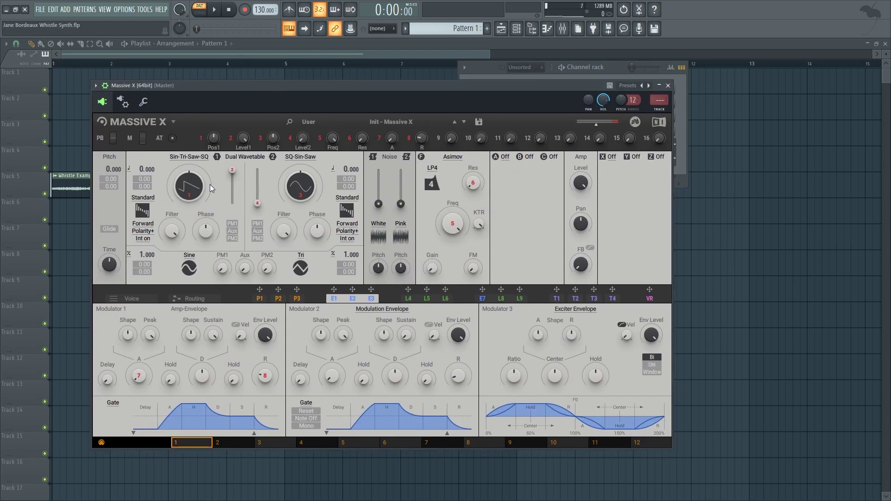
# - Shift oscillator 1's wavetable toward a sine, raise its pitch to 24, and play it
pyautogui.moveTo(190, 189)
pyautogui.mouseDown()
pyautogui.moveTo(190, 179)
pyautogui.moveTo(190, 186)
pyautogui.mouseUp()
pyautogui.moveTo(143, 172); pyautogui.dragTo(142, 152)
pyautogui.press('space')
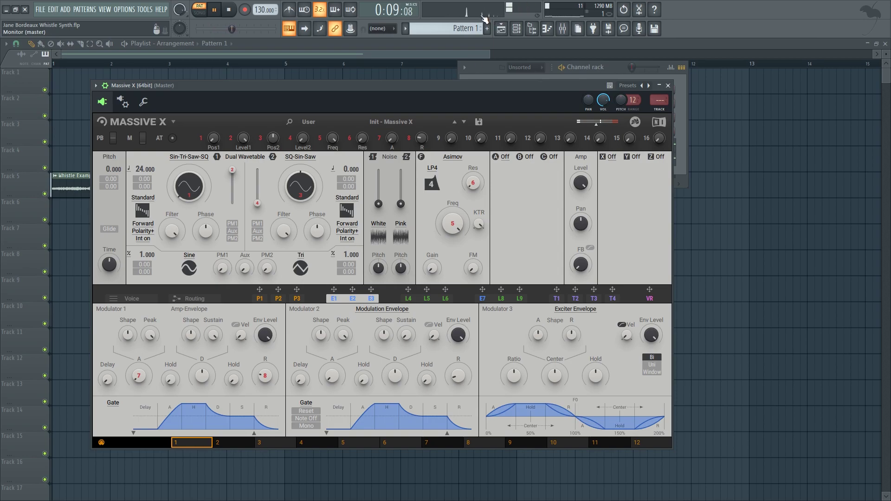
# - Set the Asimov filter Freq to about 0.625 and audition the patch
pyautogui.moveTo(447, 231); pyautogui.dragTo(447, 249)
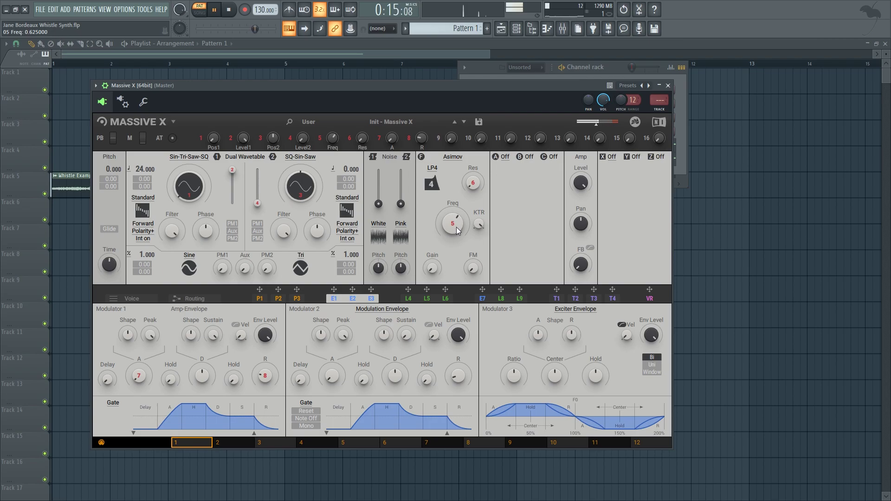
pyautogui.press('space')
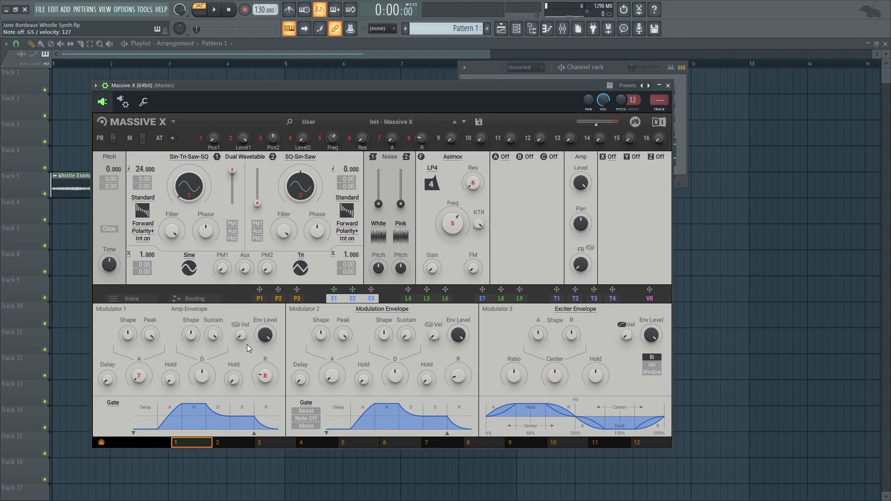
# - Lengthen the amp envelope attack slightly and route LFO 4 to oscillator 1 pitch at -0.30
pyautogui.click(141, 378)
pyautogui.moveTo(139, 376); pyautogui.dragTo(139, 372)
pyautogui.click(413, 300)
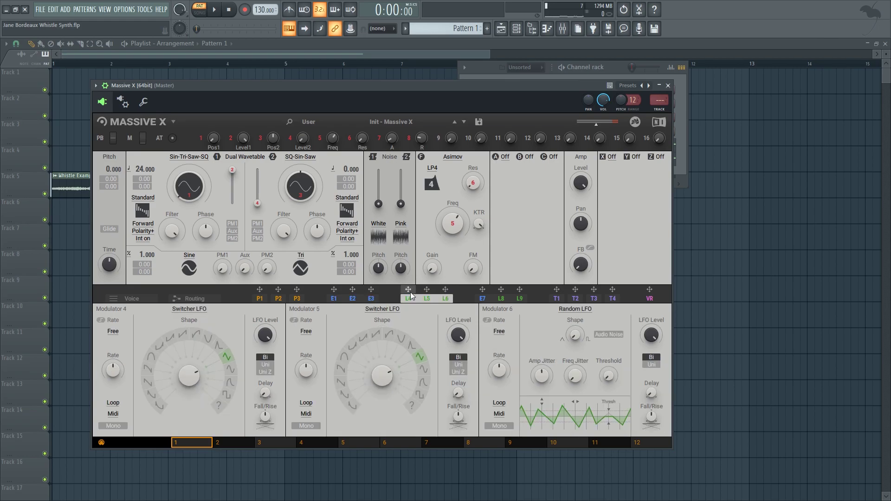
pyautogui.moveTo(409, 290); pyautogui.dragTo(157, 180)
pyautogui.press('space')
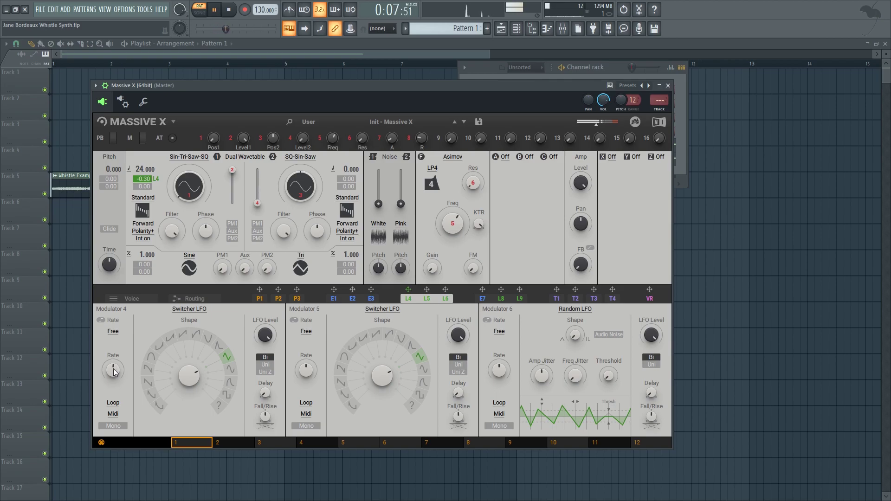
pyautogui.press('space')
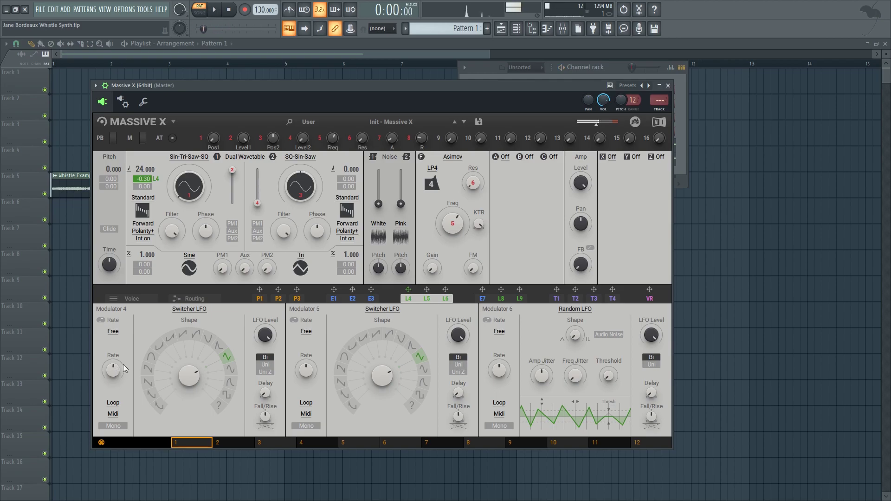
# - Route envelope 2 to oscillator 1 pitch at 6.00, adjust its attack and decay, and audition
pyautogui.click(353, 298)
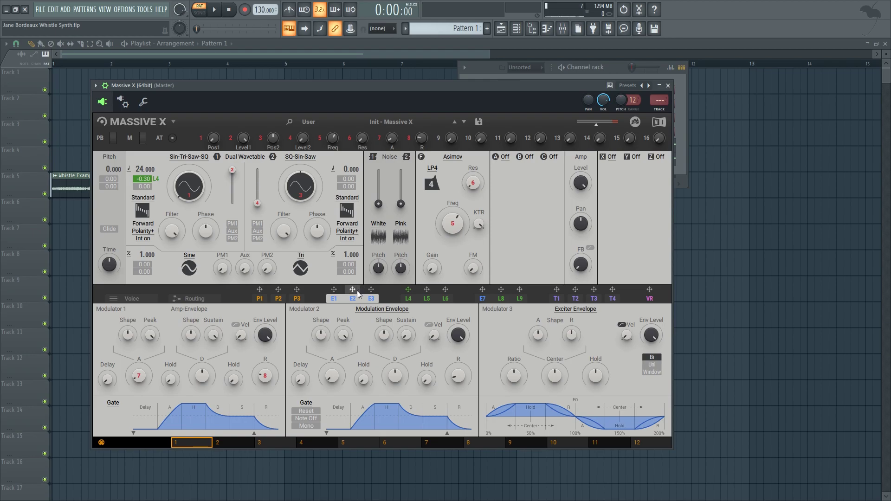
pyautogui.moveTo(357, 291); pyautogui.dragTo(141, 181)
pyautogui.moveTo(335, 379); pyautogui.dragTo(335, 378)
pyautogui.moveTo(397, 379); pyautogui.dragTo(399, 378)
pyautogui.press('space')
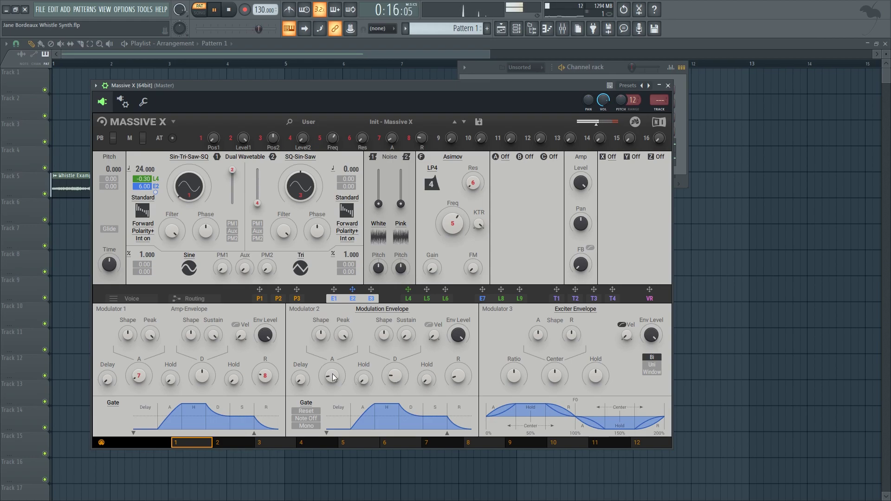
pyautogui.press('space')
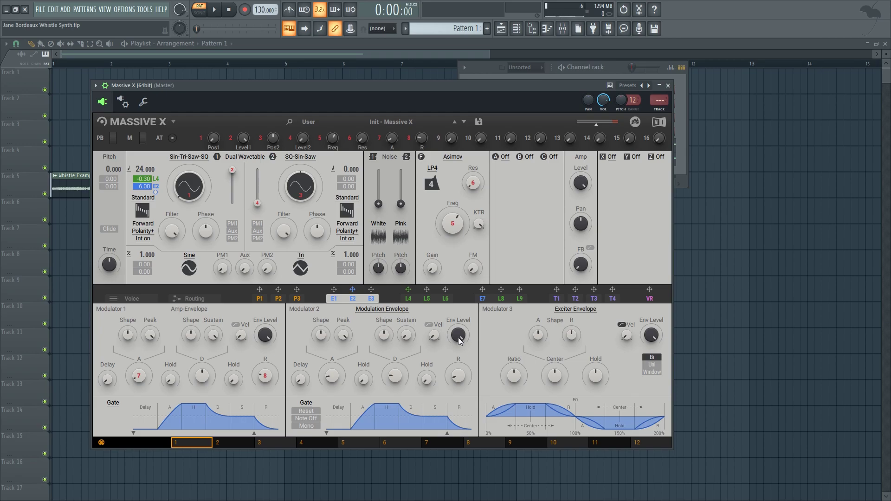
pyautogui.press('space')
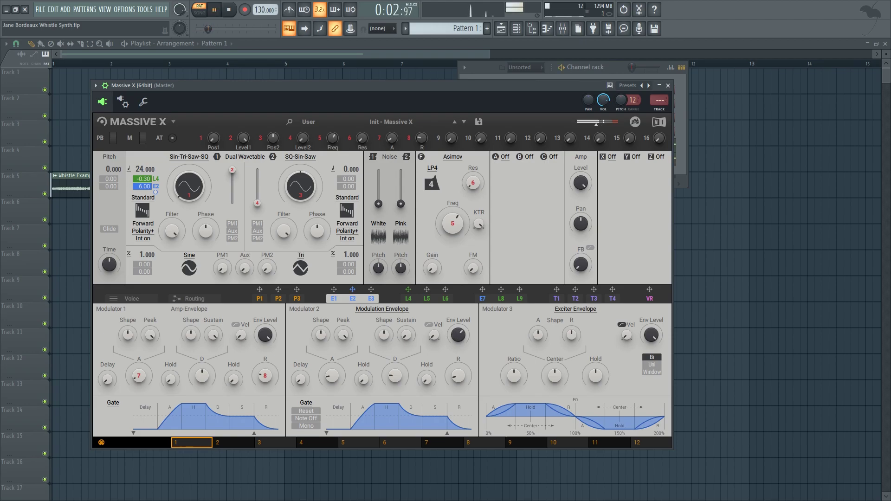
pyautogui.press('space')
# - Load a Reflective reverb into Massive X's X effect slot and audition it
pyautogui.click(611, 157)
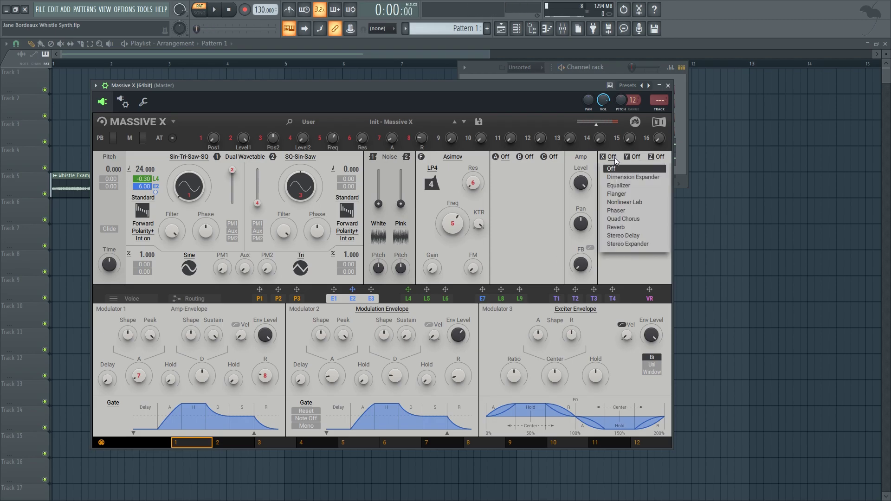
pyautogui.click(620, 229)
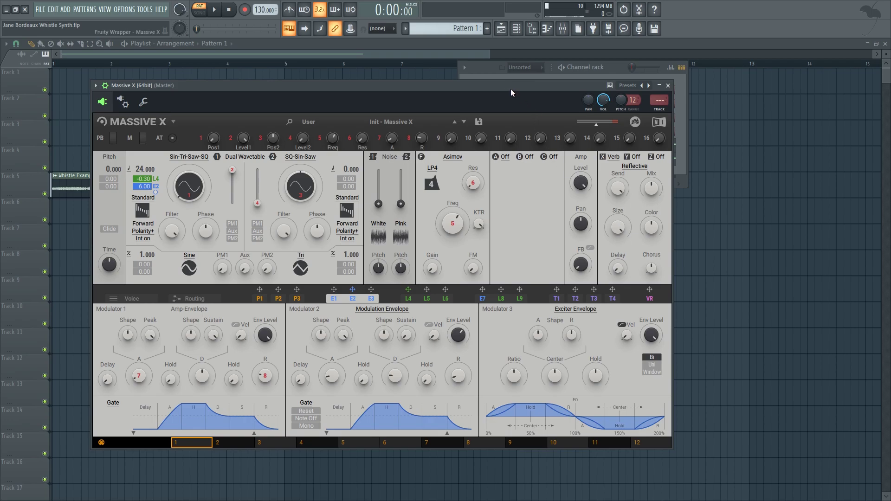
pyautogui.moveTo(511, 88); pyautogui.dragTo(506, 88)
pyautogui.press('space')
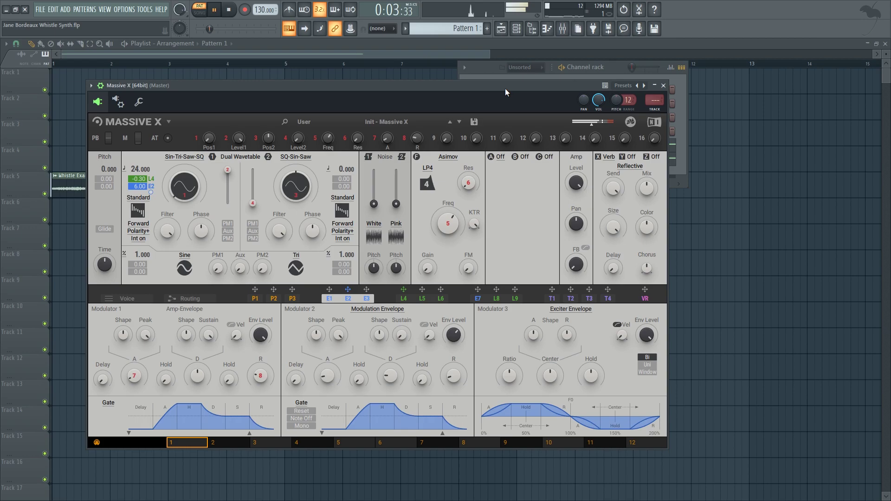
pyautogui.press('space')
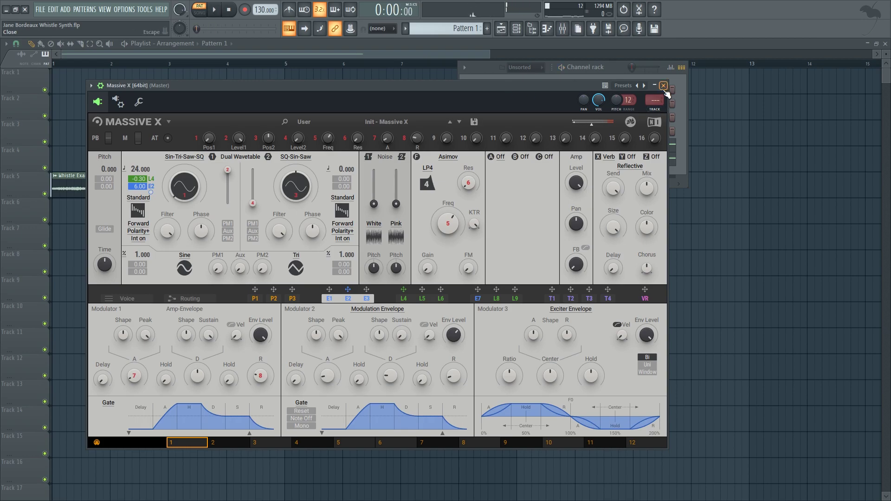
# - Close Massive X, open Serum, and load the Analog Basic Shapes wavetable on oscillator A
pyautogui.press('Escape')
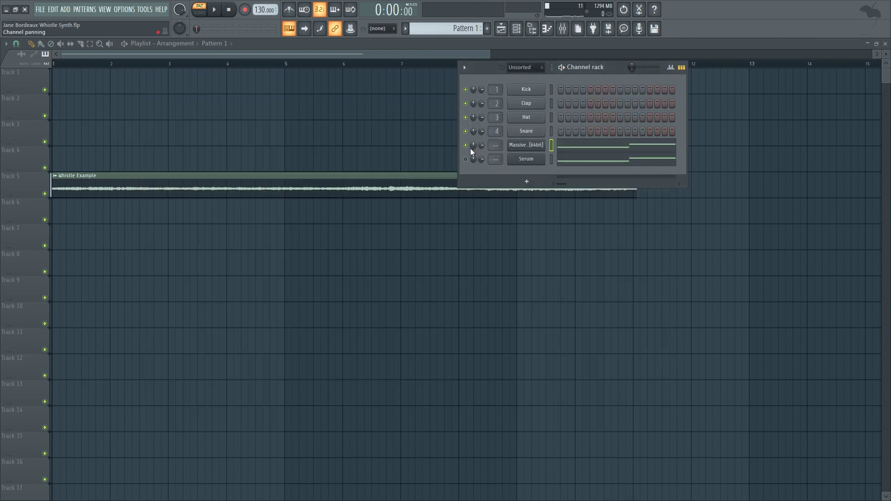
pyautogui.click(533, 163)
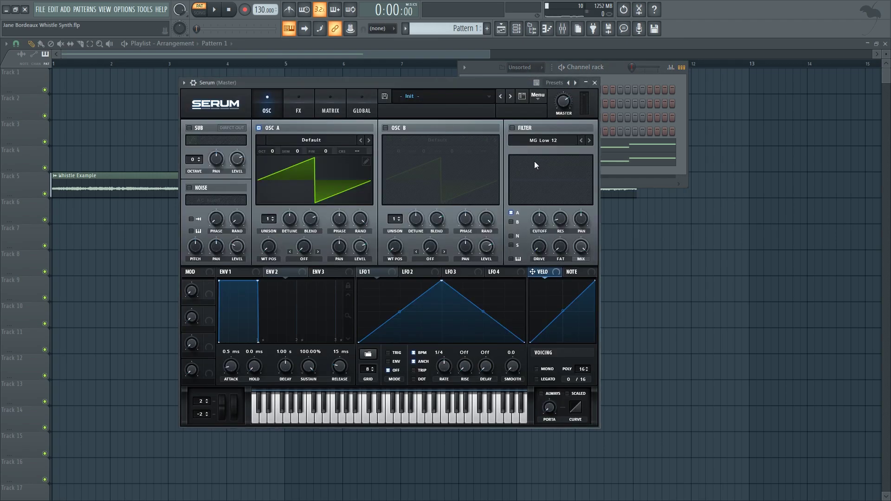
pyautogui.click(322, 140)
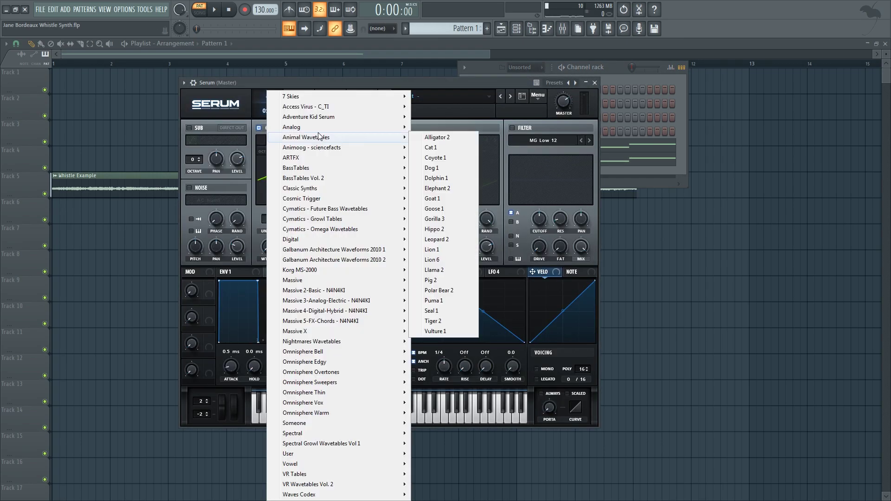
pyautogui.moveTo(352, 128)
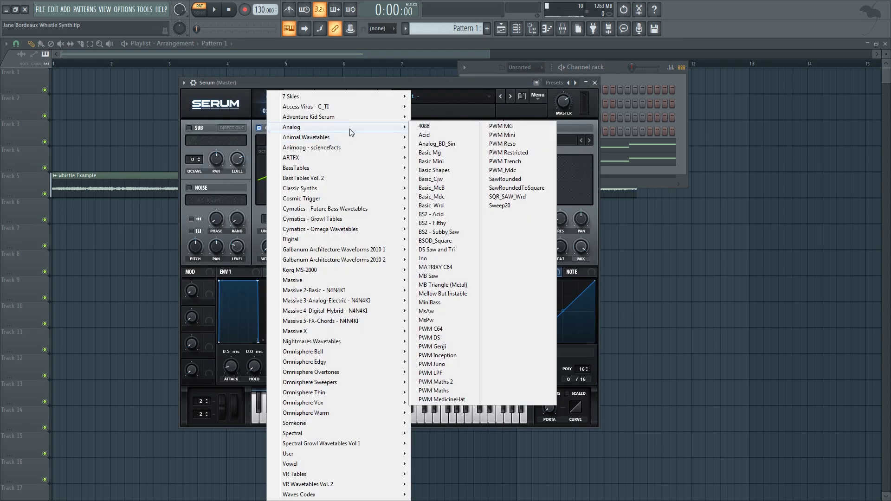
pyautogui.click(444, 171)
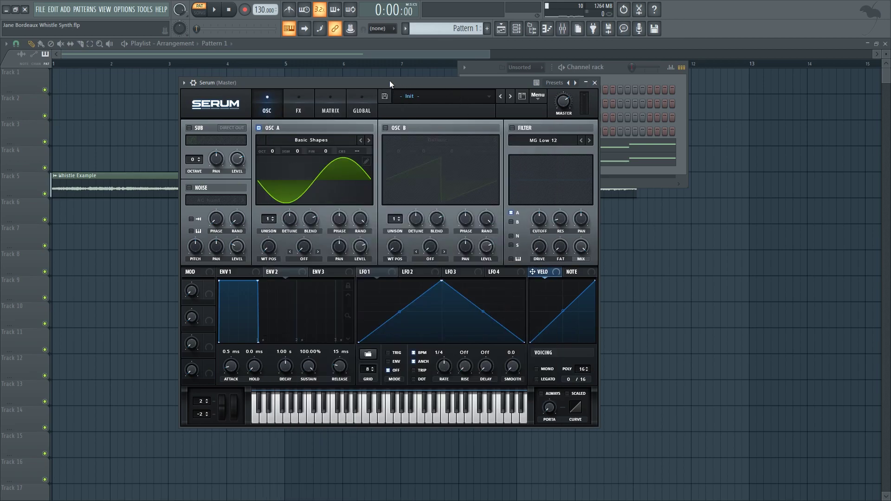
pyautogui.moveTo(389, 80); pyautogui.dragTo(274, 77)
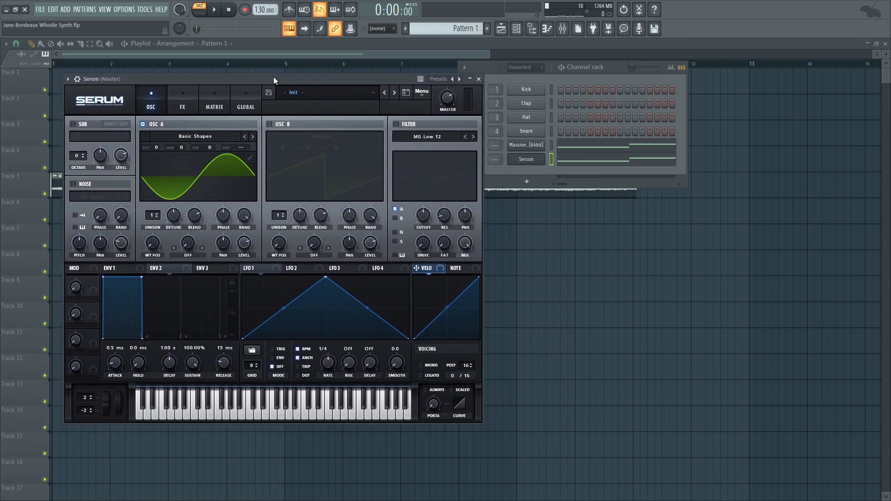
# - Morph oscillator A to a triangle with WT POS 2 and raise OCT to +2
pyautogui.press('space')
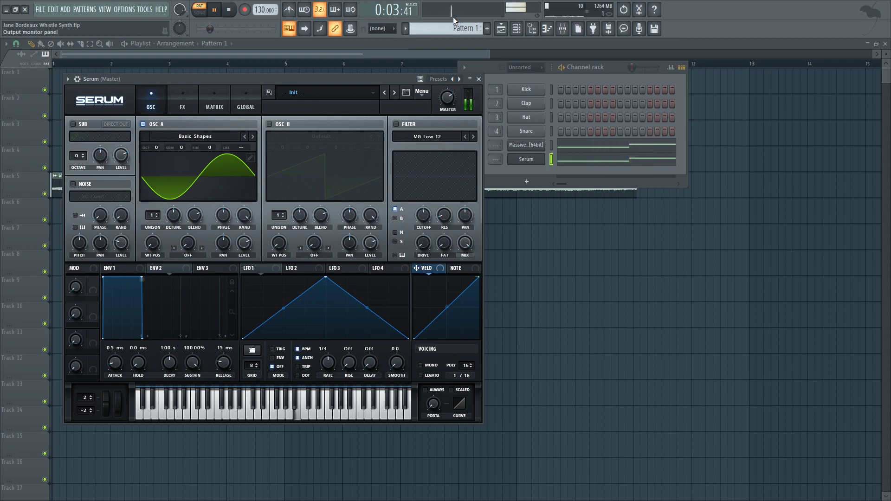
pyautogui.press('space')
pyautogui.moveTo(152, 242); pyautogui.dragTo(177, 229)
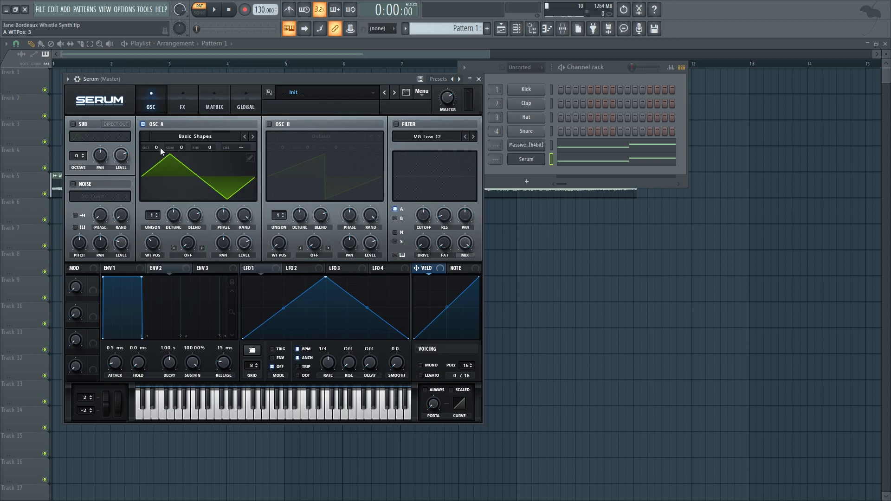
pyautogui.moveTo(158, 147); pyautogui.dragTo(177, 147)
# - Enable Serum's filter as MG Low 24 with cutoff near 1288 Hz
pyautogui.click(396, 125)
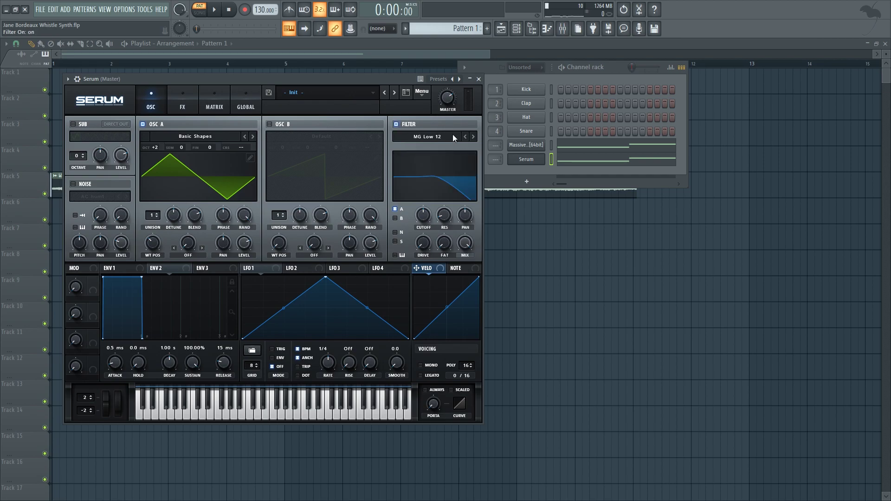
pyautogui.click(401, 125)
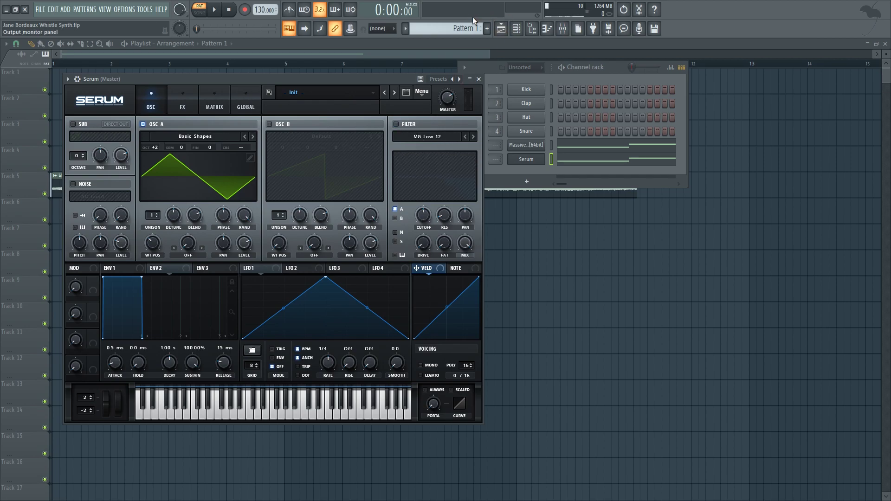
pyautogui.press('space')
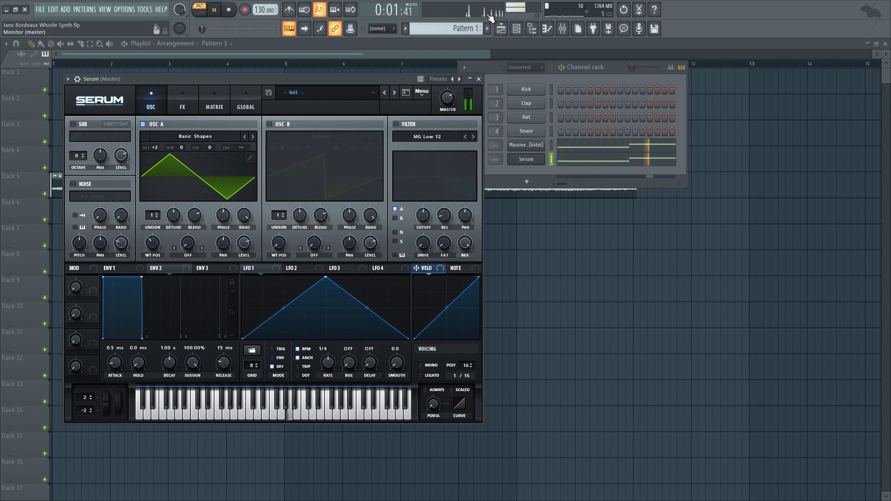
pyautogui.press('space')
pyautogui.click(398, 125)
pyautogui.click(473, 137)
pyautogui.click(473, 137)
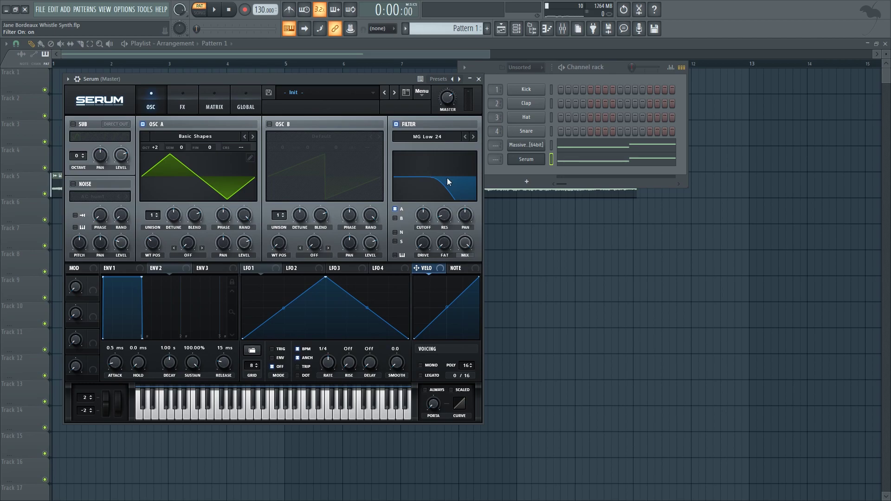
pyautogui.press('space')
pyautogui.moveTo(426, 218); pyautogui.dragTo(433, 196)
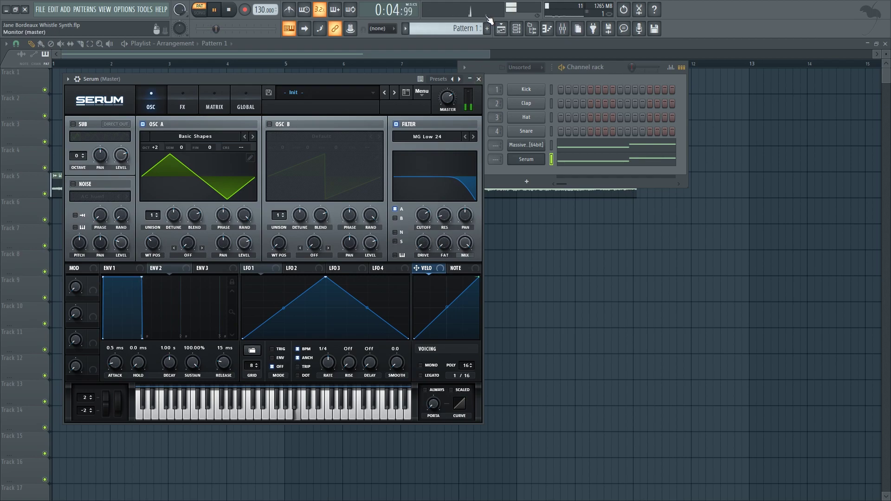
pyautogui.press('space')
# - Route the NOTE source to the filter cutoff with an amount of 11
pyautogui.click(464, 270)
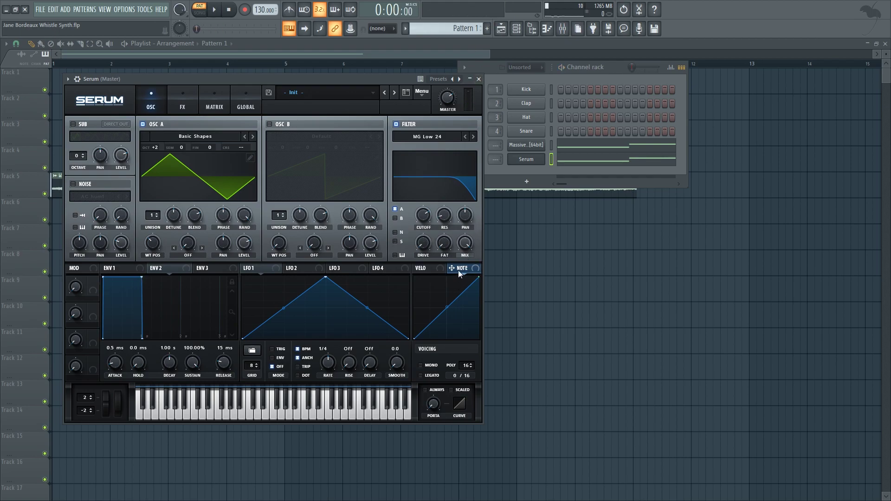
pyautogui.moveTo(461, 270); pyautogui.dragTo(421, 219)
pyautogui.press('space')
pyautogui.moveTo(415, 207); pyautogui.dragTo(416, 214)
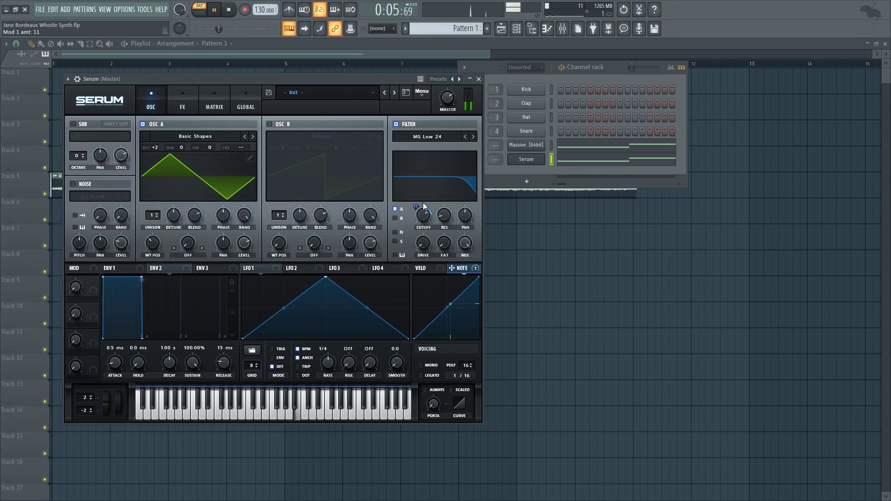
pyautogui.press('space')
# - Lengthen Serum's ENV 1 attack to 12 ms and play to check the softer start
pyautogui.moveTo(256, 85); pyautogui.dragTo(293, 82)
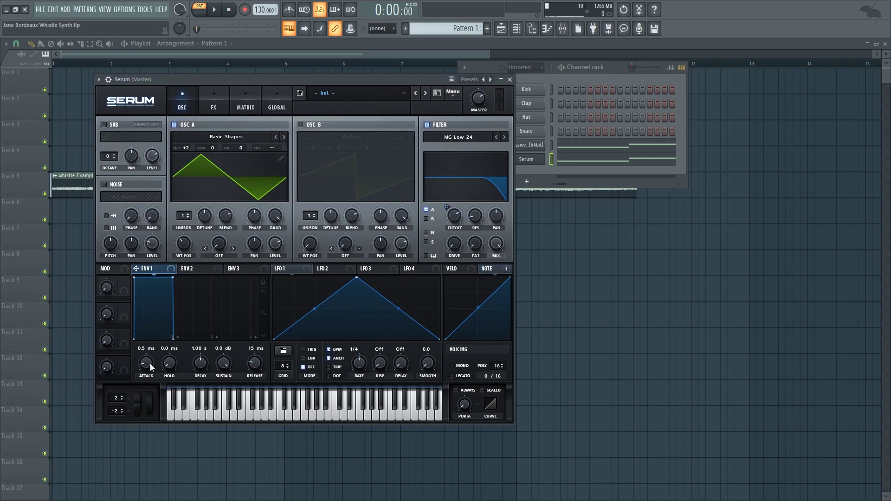
pyautogui.moveTo(150, 363); pyautogui.dragTo(154, 360)
pyautogui.press('space')
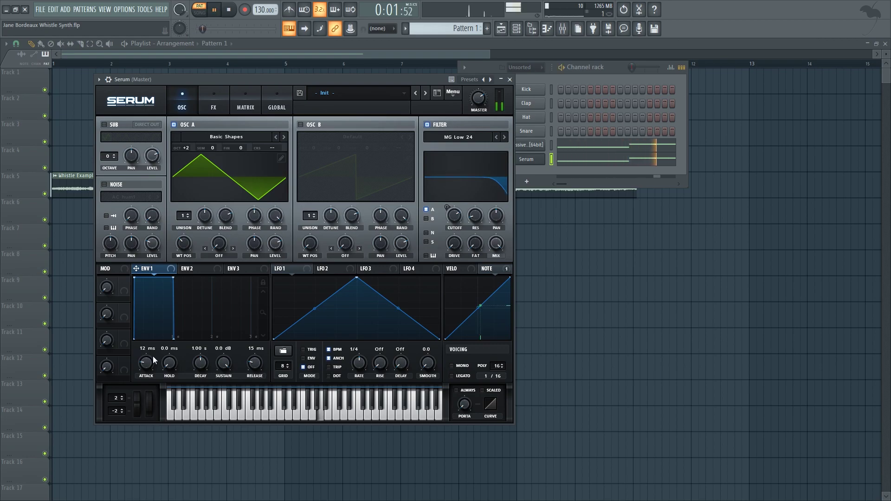
pyautogui.press('space')
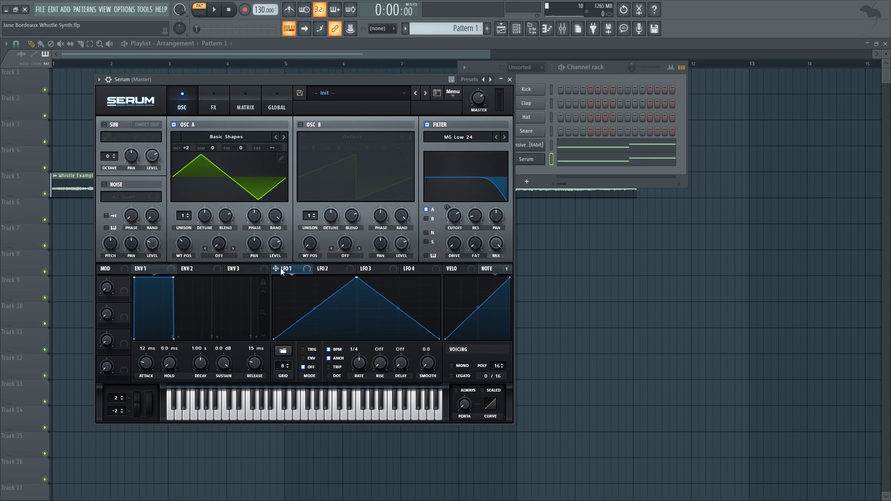
# - Route LFO 1 to oscillator A's coarse pitch and free its rate from the song tempo
pyautogui.moveTo(284, 272); pyautogui.dragTo(279, 163)
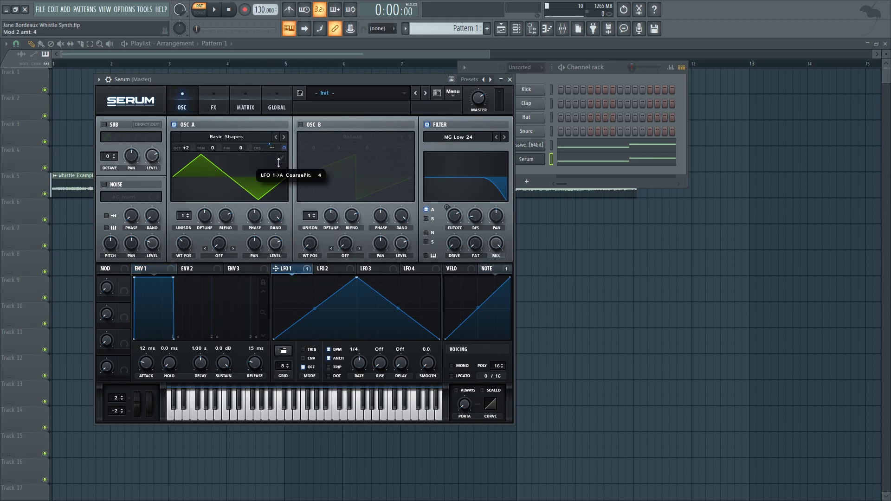
pyautogui.click(245, 99)
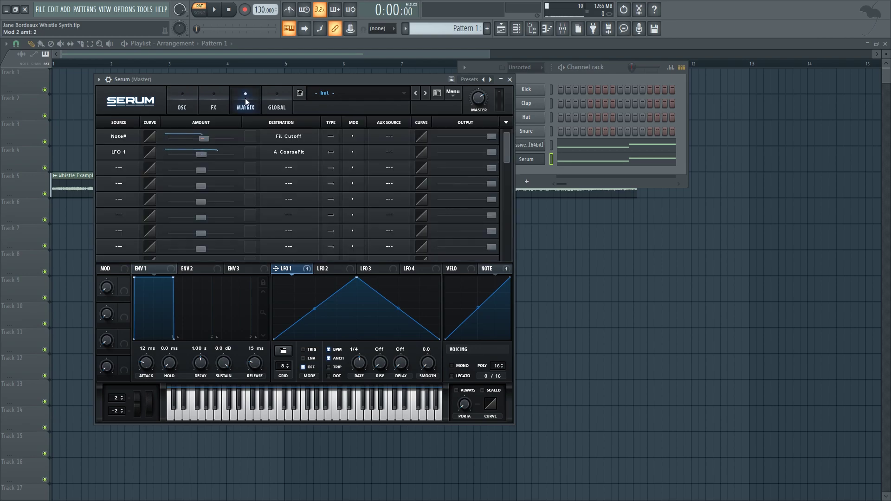
pyautogui.click(337, 352)
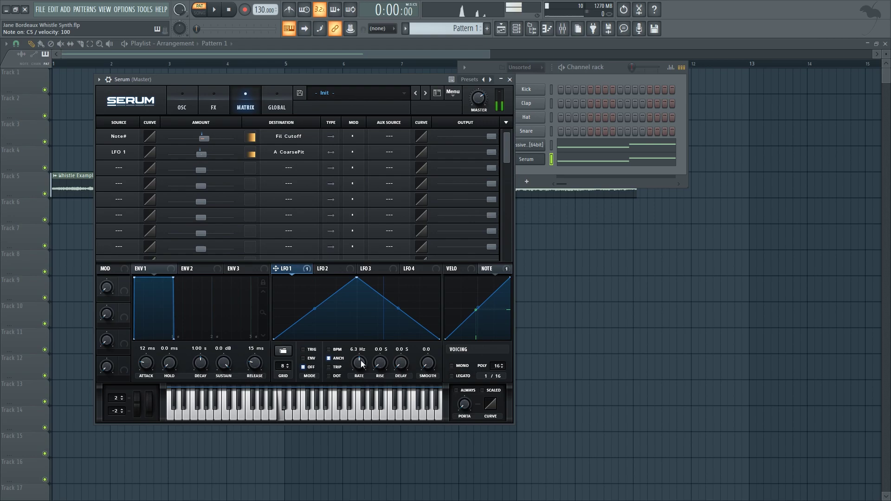
pyautogui.moveTo(360, 363); pyautogui.dragTo(360, 346)
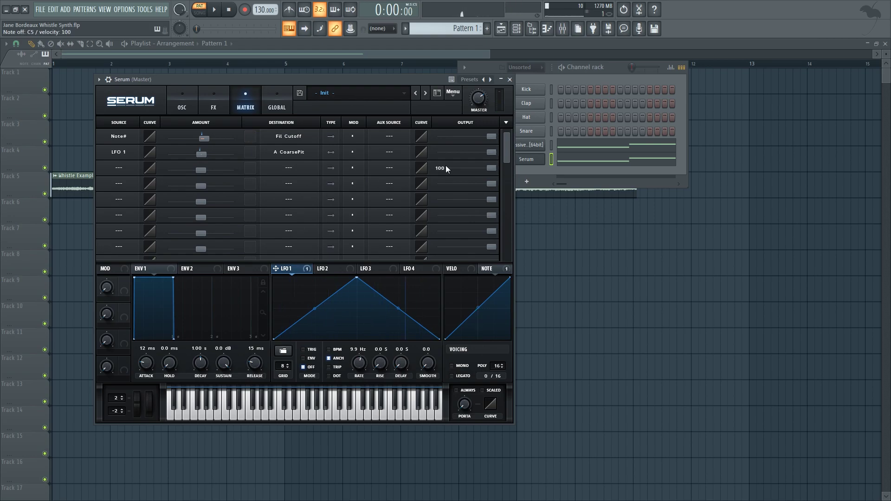
# - Set LFO 1's pitch modulation amount to 23 and its rate to 6.7 Hz for vibrato
pyautogui.moveTo(491, 152)
pyautogui.press('z')
pyautogui.moveTo(491, 152); pyautogui.dragTo(437, 170)
pyautogui.press('z')
pyautogui.press('z')
pyautogui.press('z')
pyautogui.press('space')
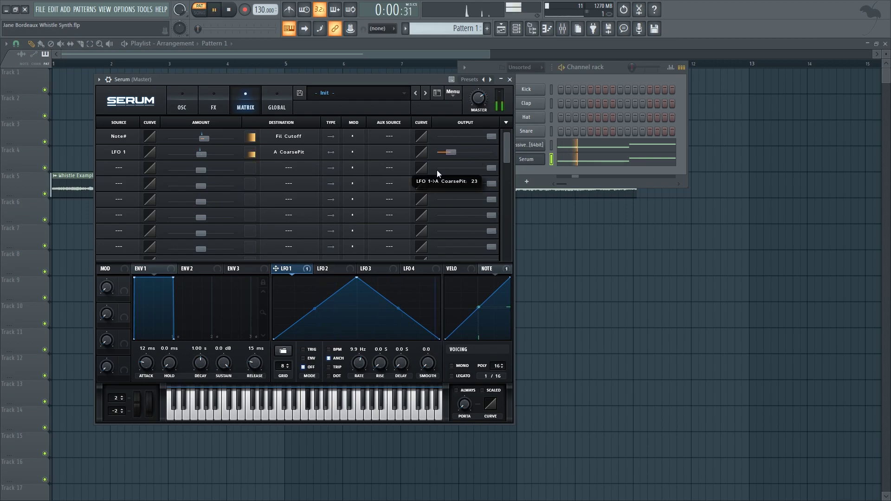
pyautogui.moveTo(359, 362); pyautogui.dragTo(358, 366)
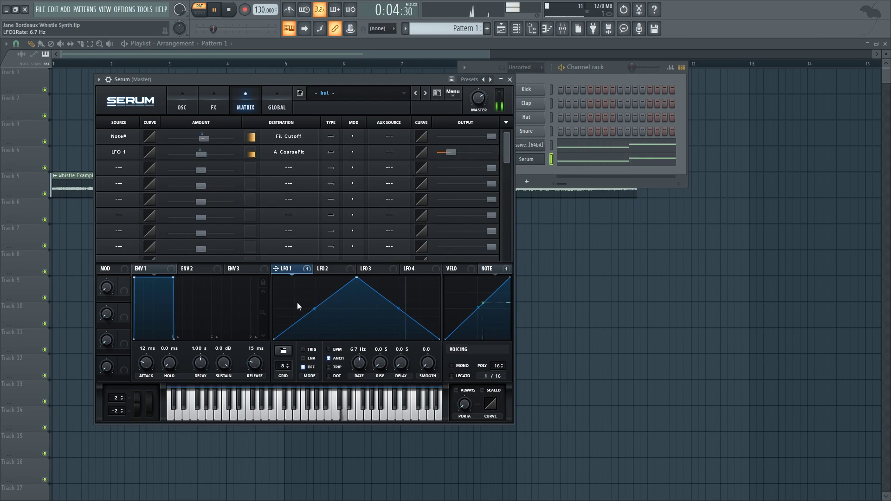
pyautogui.press('space')
pyautogui.click(184, 108)
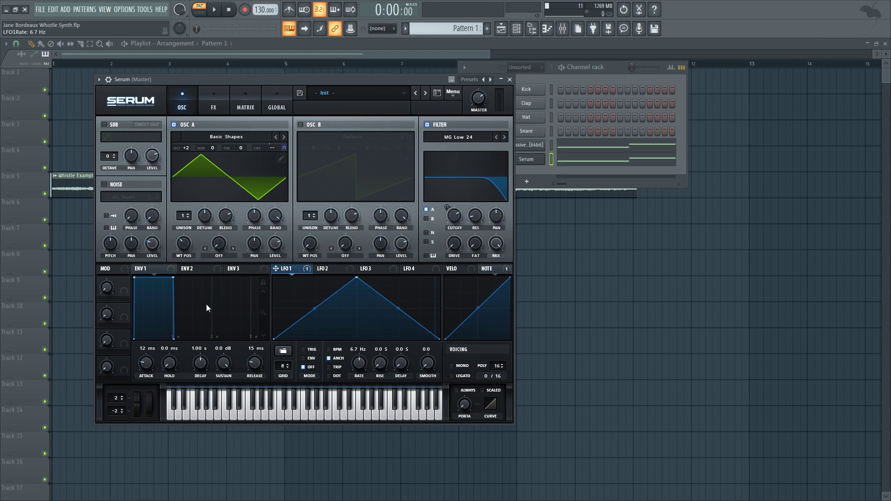
# - Route envelope 2 to oscillator A's semitone pitch with an amount around 46
pyautogui.click(194, 270)
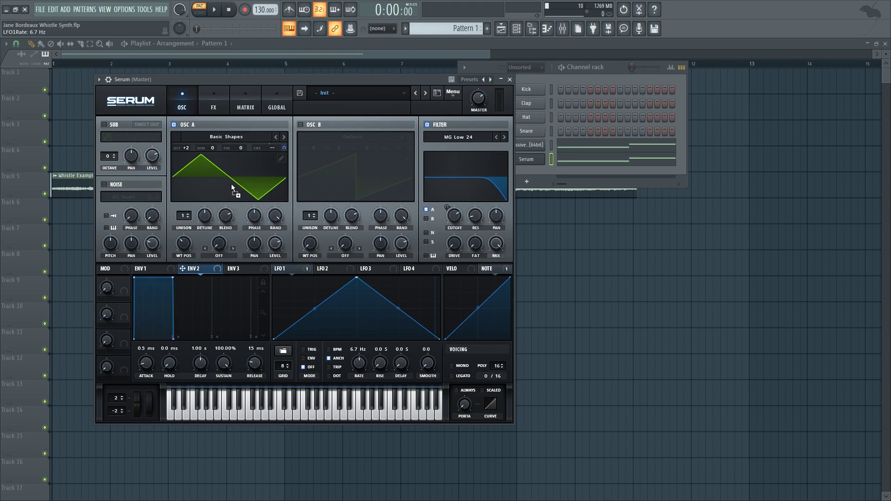
pyautogui.moveTo(215, 149); pyautogui.dragTo(220, 159)
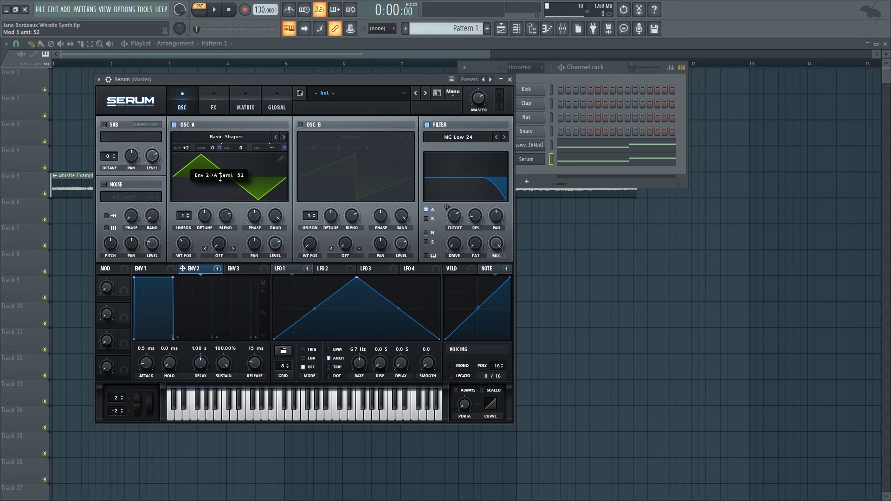
pyautogui.moveTo(221, 181); pyautogui.dragTo(221, 182)
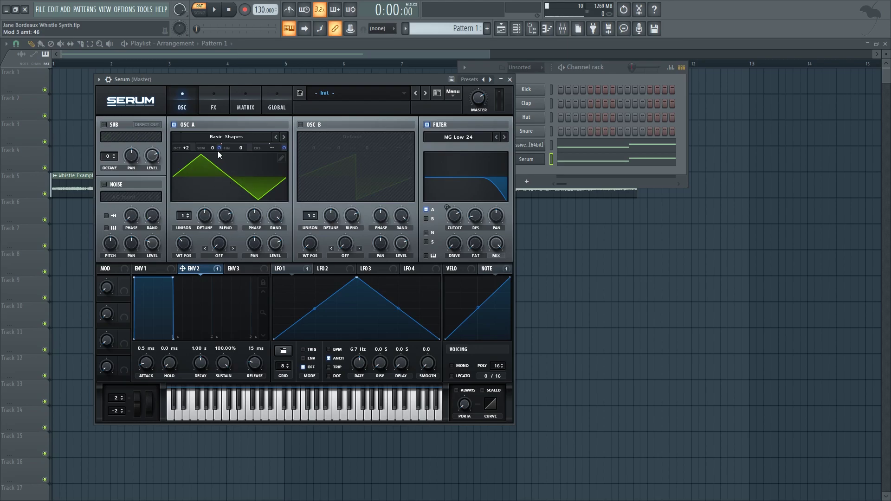
# - Shape envelope 2 with a 34 ms attack, 0% sustain and a short decay
pyautogui.moveTo(152, 363); pyautogui.dragTo(158, 355)
pyautogui.moveTo(223, 363); pyautogui.dragTo(207, 485)
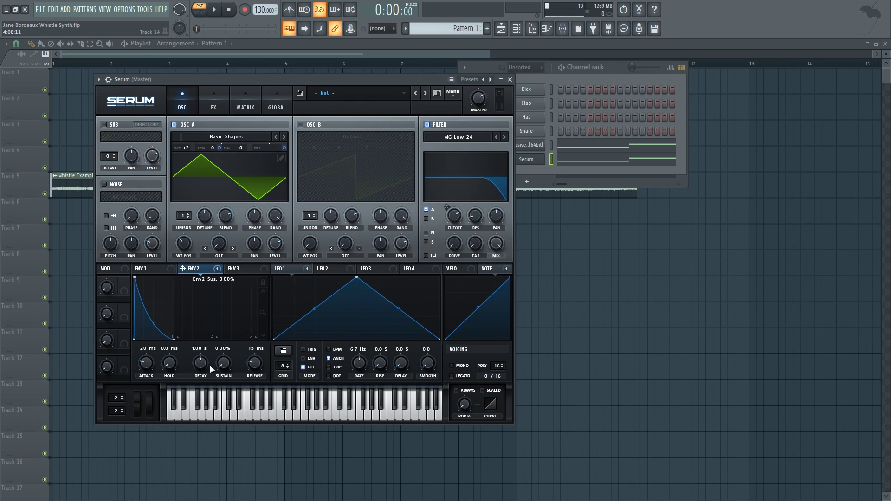
pyautogui.moveTo(201, 364); pyautogui.dragTo(199, 391)
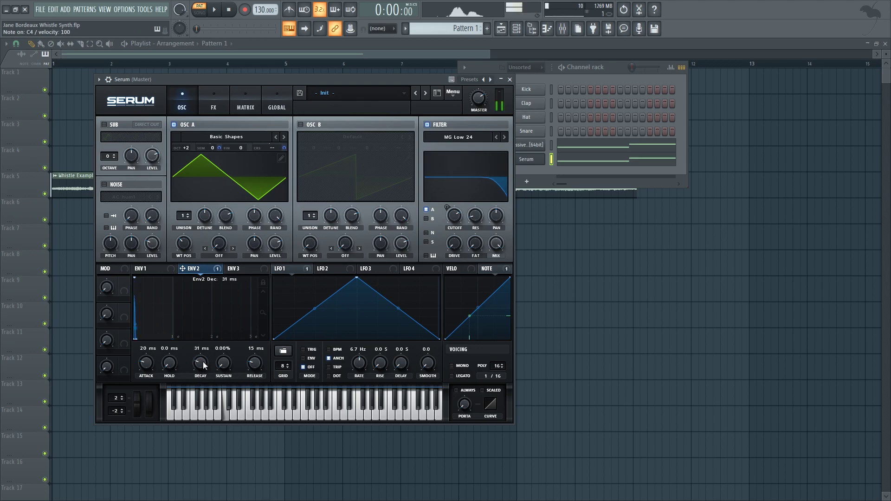
pyautogui.press('e')
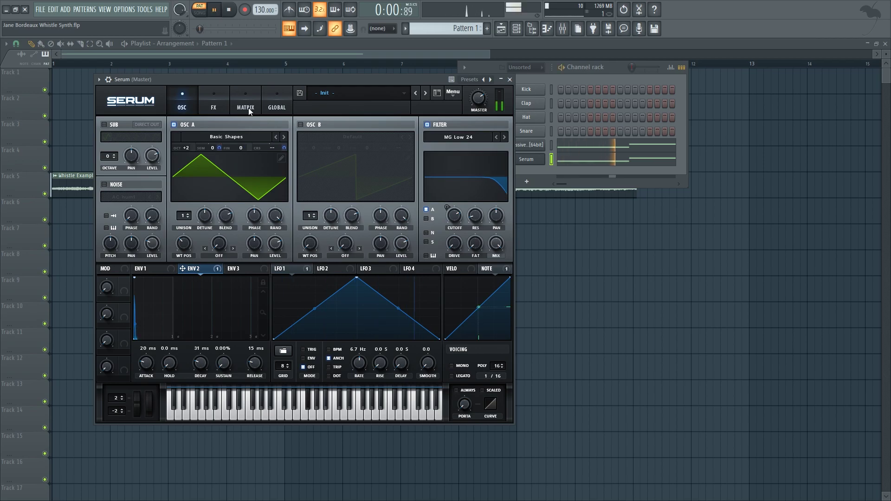
pyautogui.press('e')
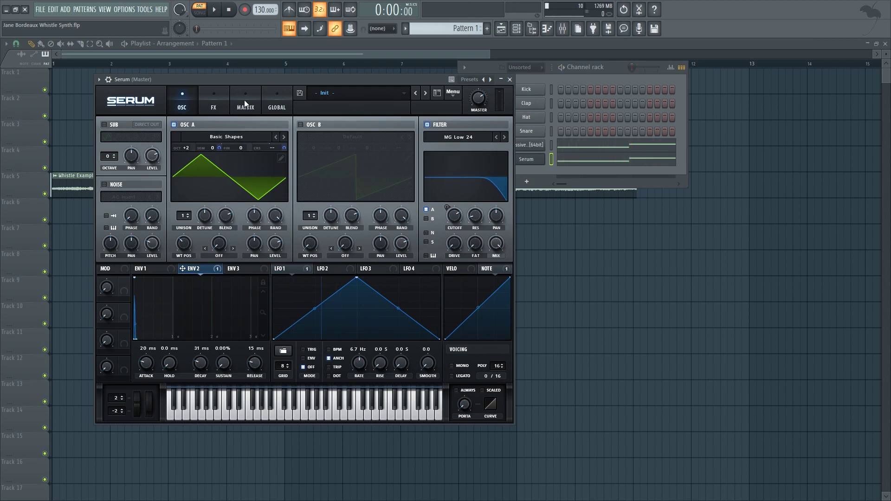
# - Lower the Env 2 → A Semi modulation output in the Matrix to 48
pyautogui.click(246, 103)
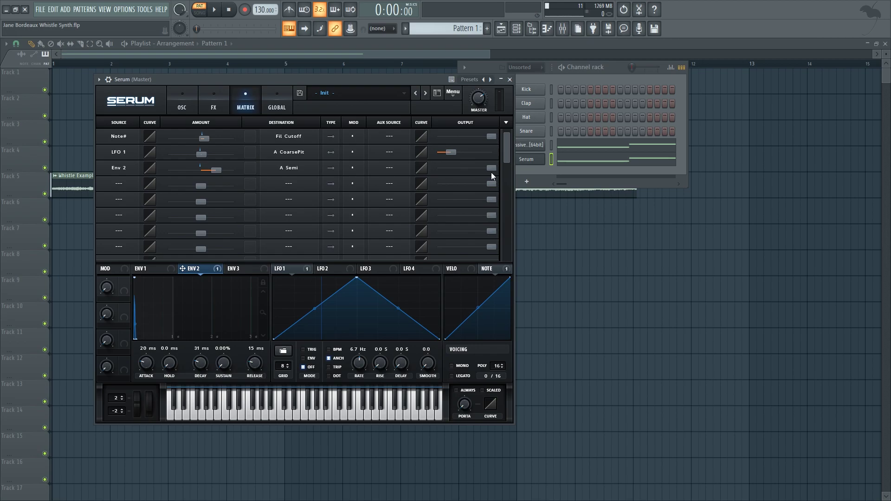
pyautogui.moveTo(493, 167)
pyautogui.press('space')
pyautogui.moveTo(492, 167); pyautogui.dragTo(455, 176)
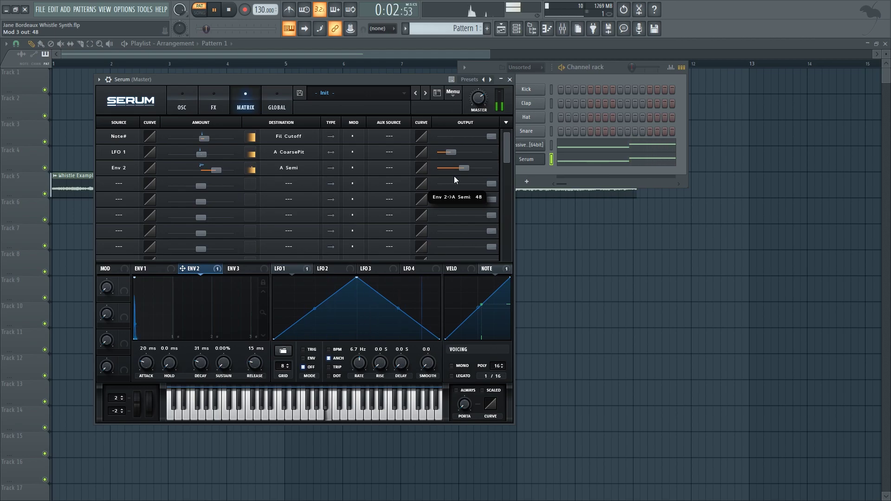
pyautogui.press('space')
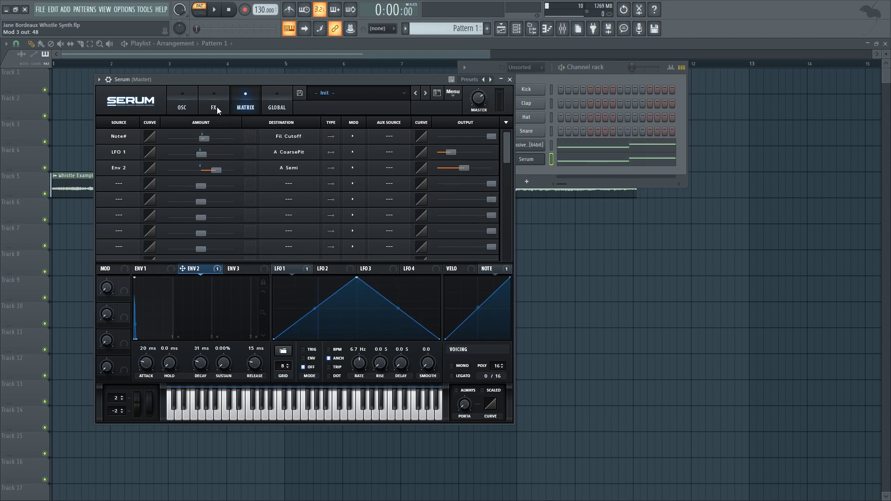
# - Switch on Serum's reverb and enlarge its size slightly to about 36%
pyautogui.click(216, 106)
pyautogui.click(107, 224)
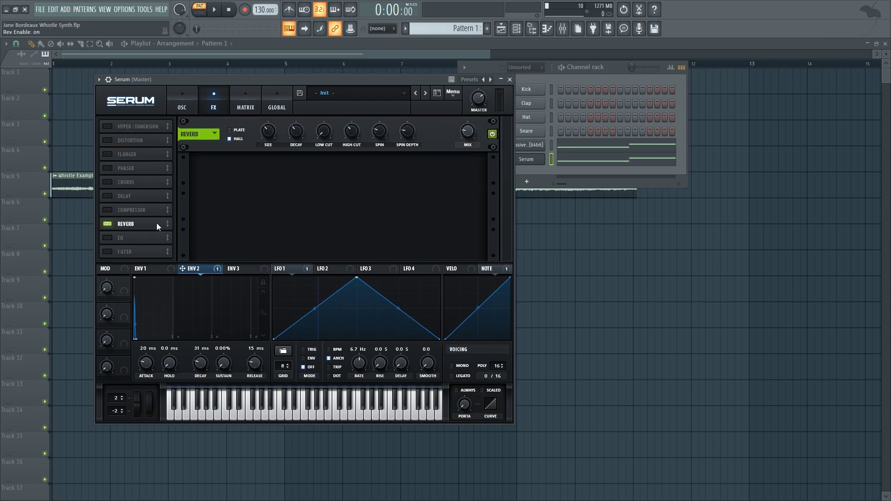
pyautogui.moveTo(273, 140); pyautogui.dragTo(273, 136)
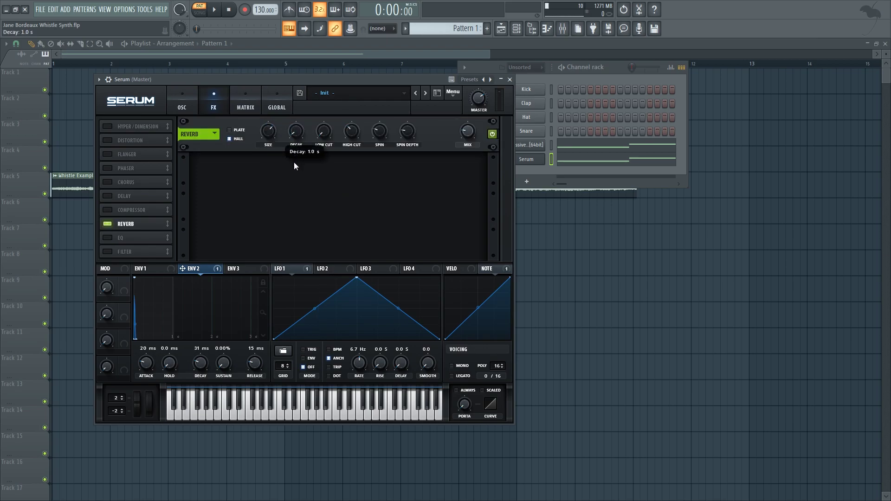
pyautogui.press('space')
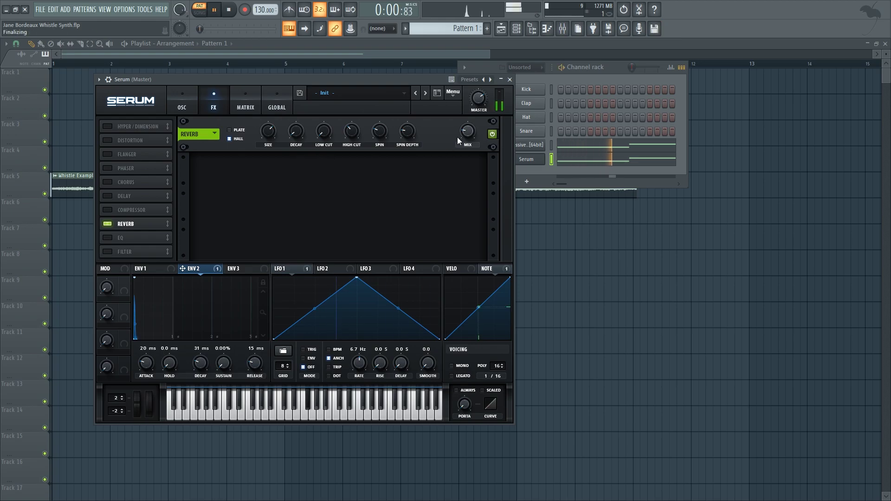
pyautogui.moveTo(468, 133)
pyautogui.press('space')
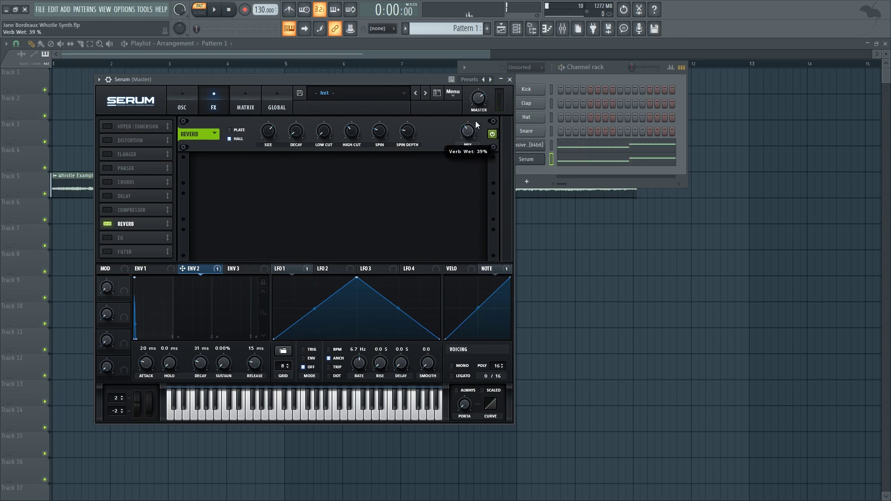
# - Set the reverb mix to 53% and decay to 0.8 s, then audition the pattern
pyautogui.moveTo(475, 121); pyautogui.dragTo(479, 109)
pyautogui.press('space')
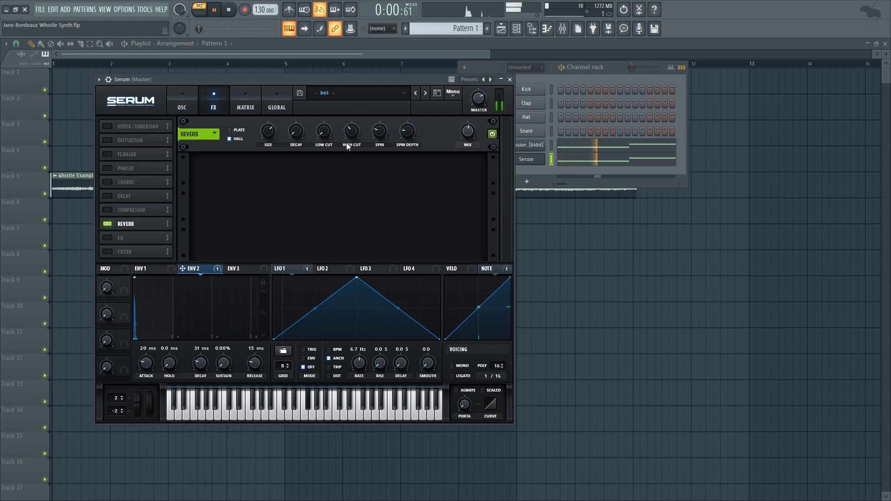
pyautogui.moveTo(295, 140); pyautogui.dragTo(294, 153)
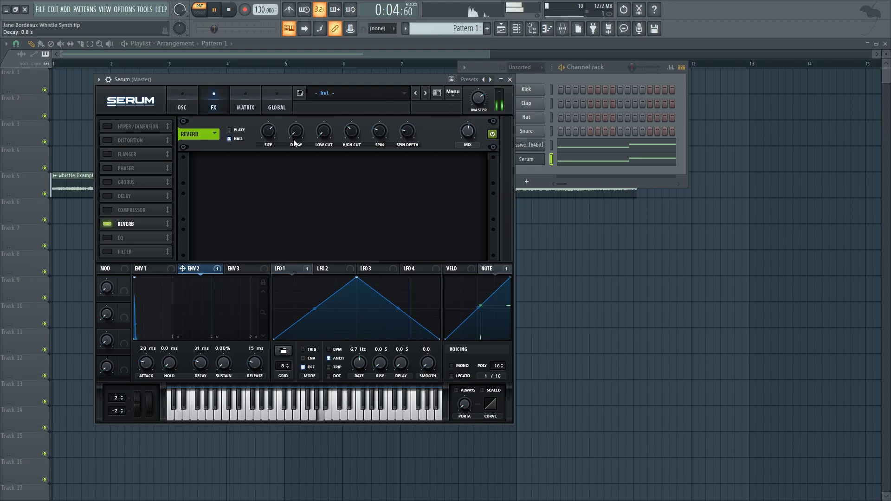
pyautogui.press('space')
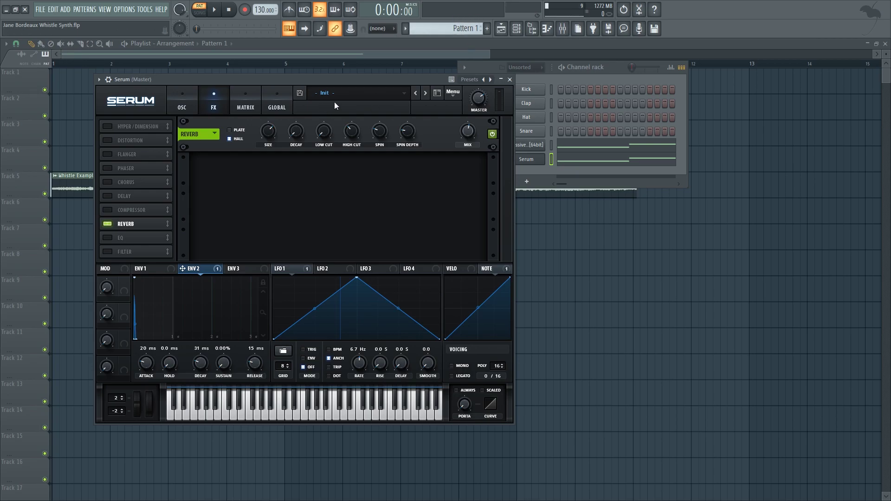
pyautogui.click(181, 101)
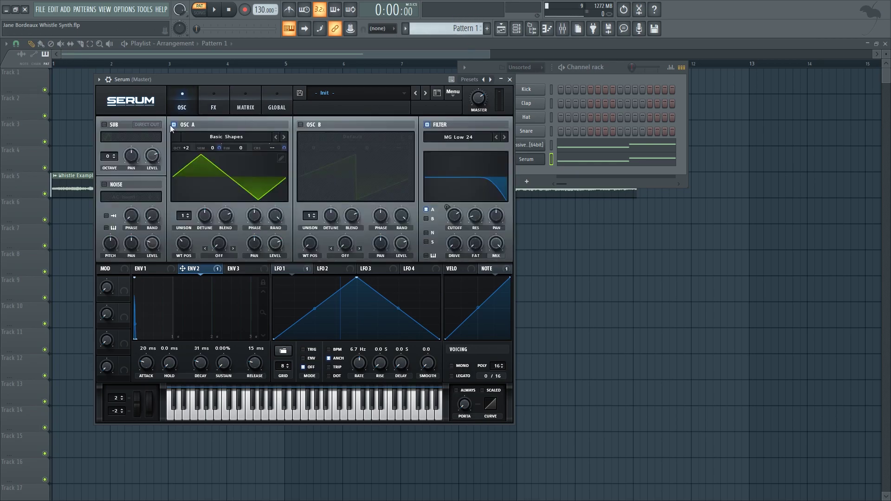
pyautogui.press('space')
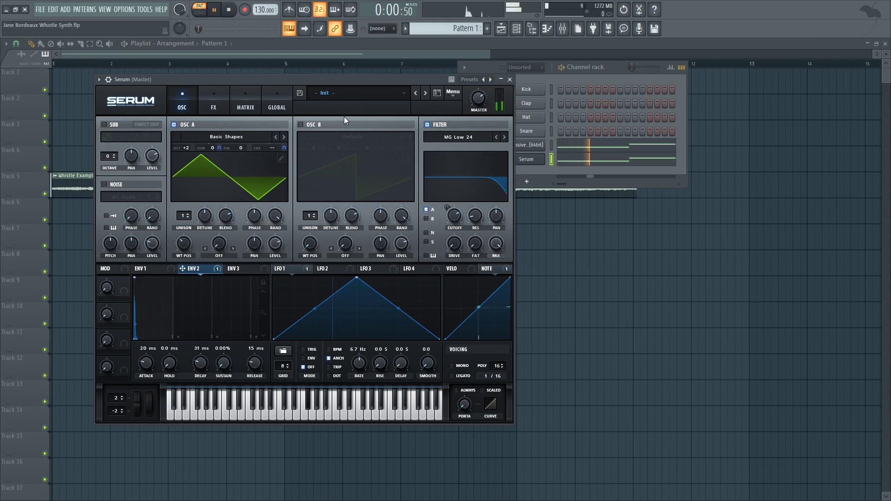
pyautogui.press('space')
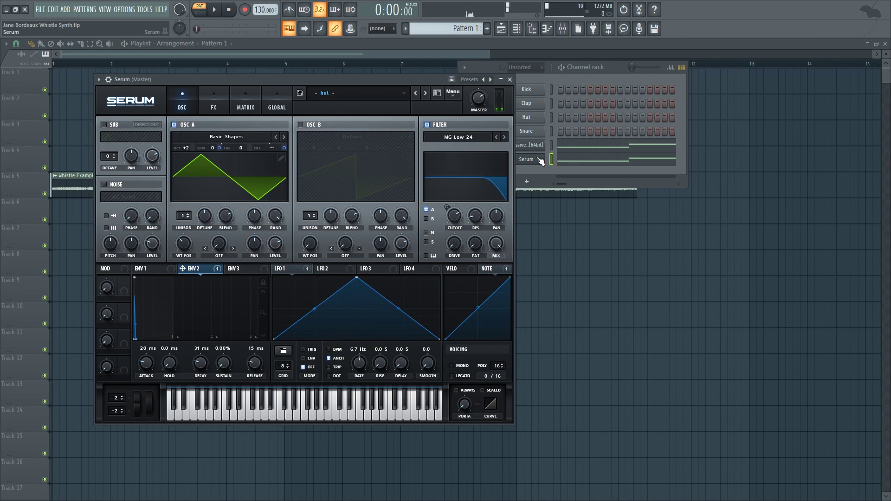
pyautogui.rightClick(540, 160)
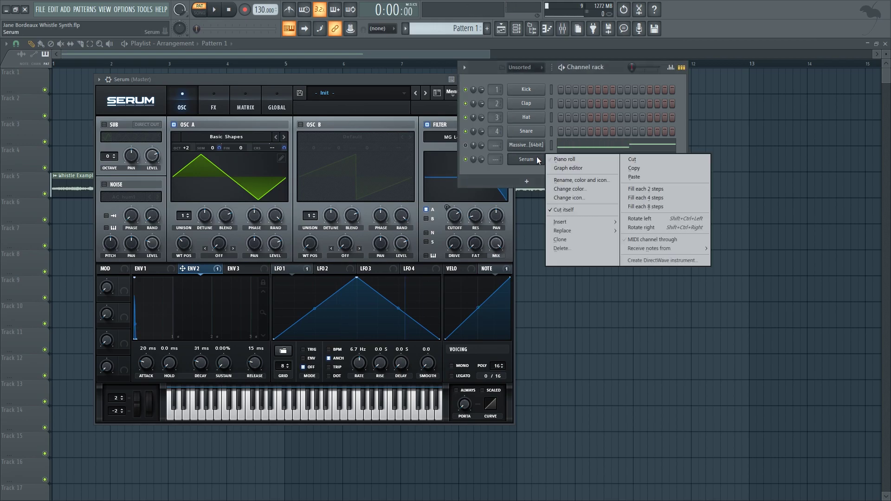
pyautogui.click(562, 160)
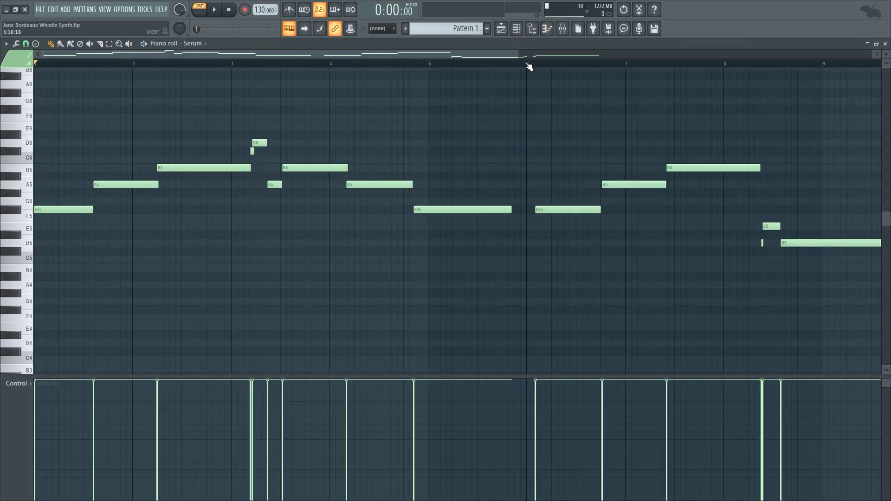
pyautogui.moveTo(520, 54); pyautogui.dragTo(272, 54)
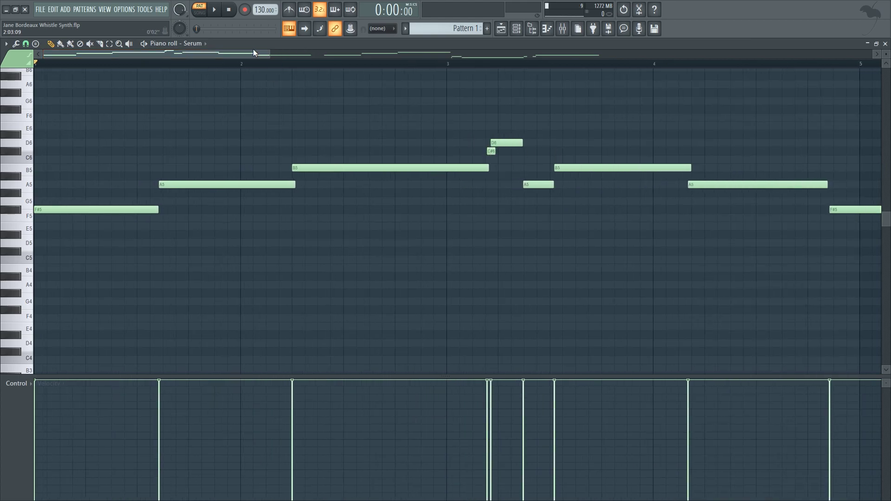
pyautogui.moveTo(268, 52); pyautogui.dragTo(394, 53)
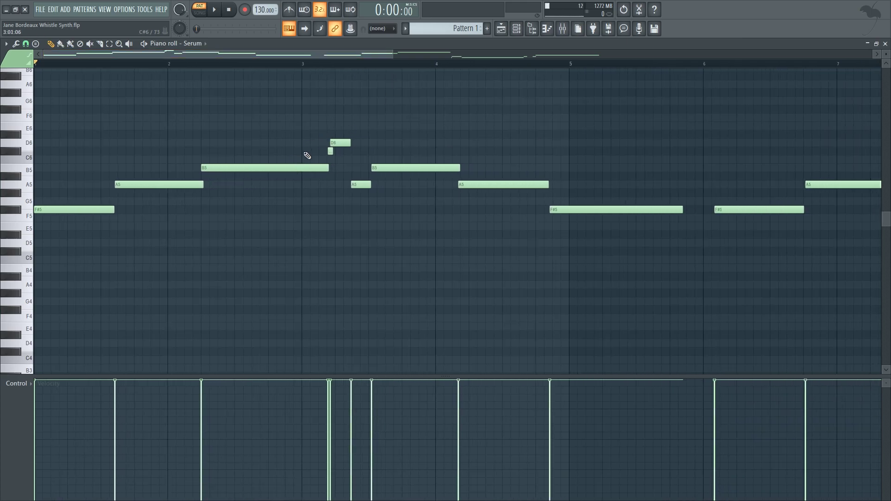
pyautogui.click(302, 62)
pyautogui.press('space')
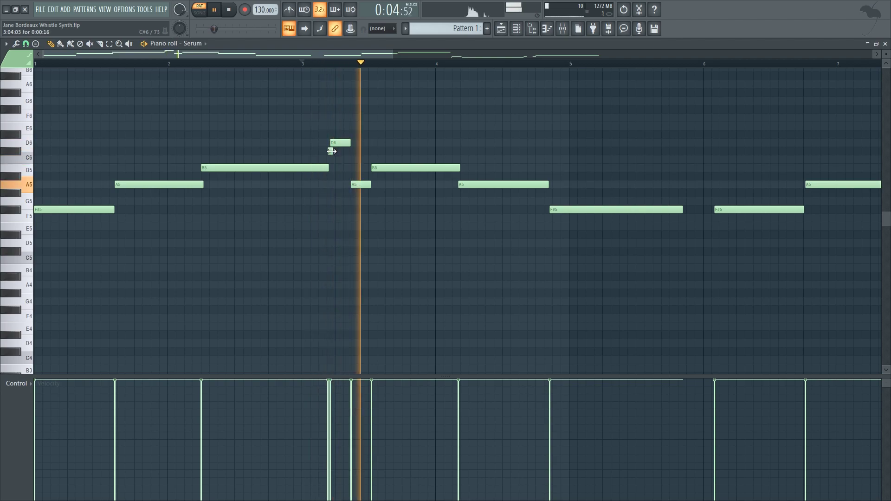
pyautogui.press('space')
pyautogui.rightClick(331, 151)
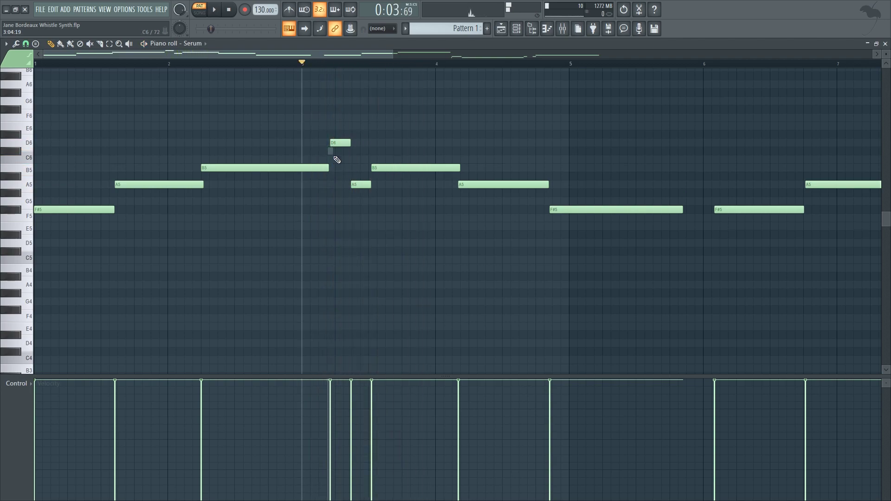
pyautogui.press('space')
pyautogui.press('space')
pyautogui.hotkey('ctrl', 'z')
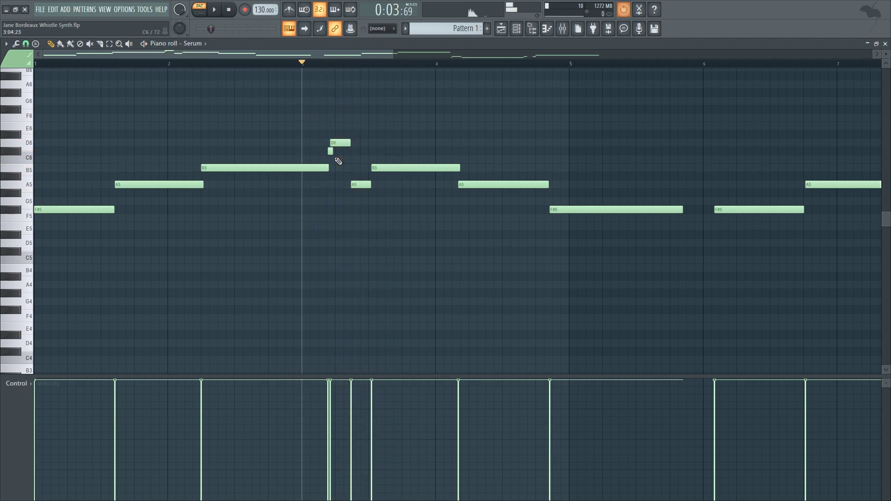
pyautogui.press('space')
pyautogui.press('space')
pyautogui.moveTo(347, 56); pyautogui.dragTo(587, 86)
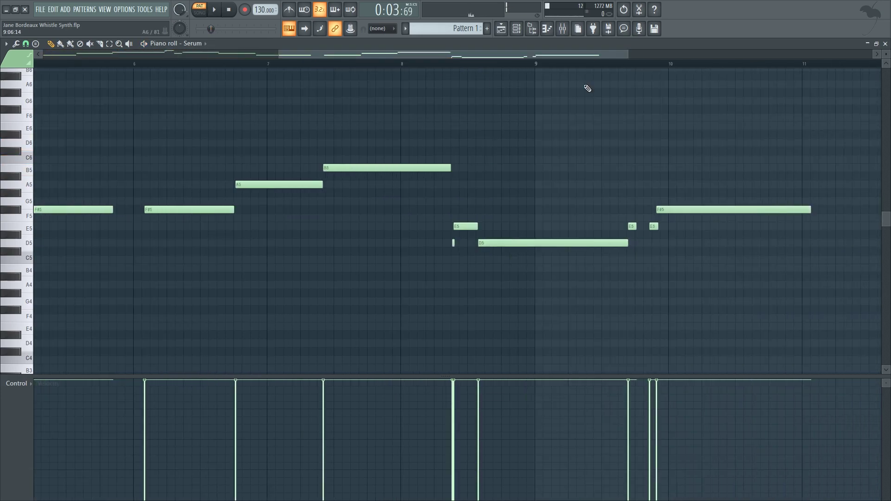
pyautogui.click(427, 64)
pyautogui.press('space')
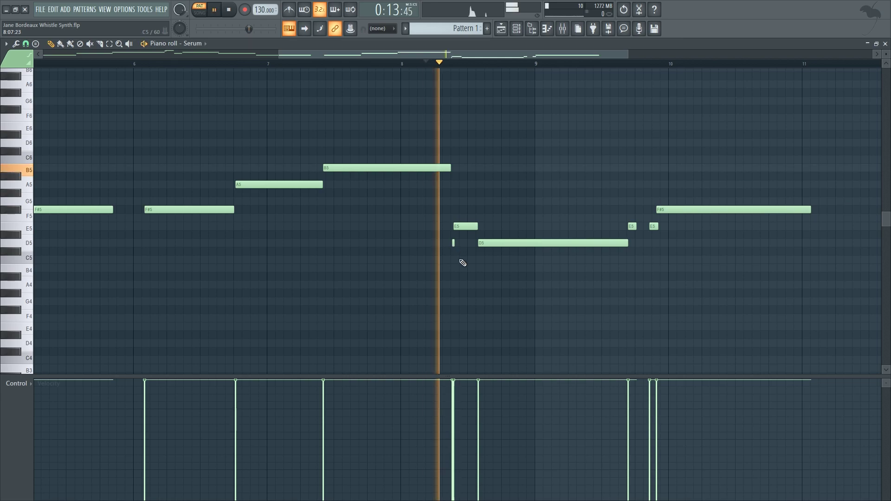
pyautogui.rightClick(454, 243)
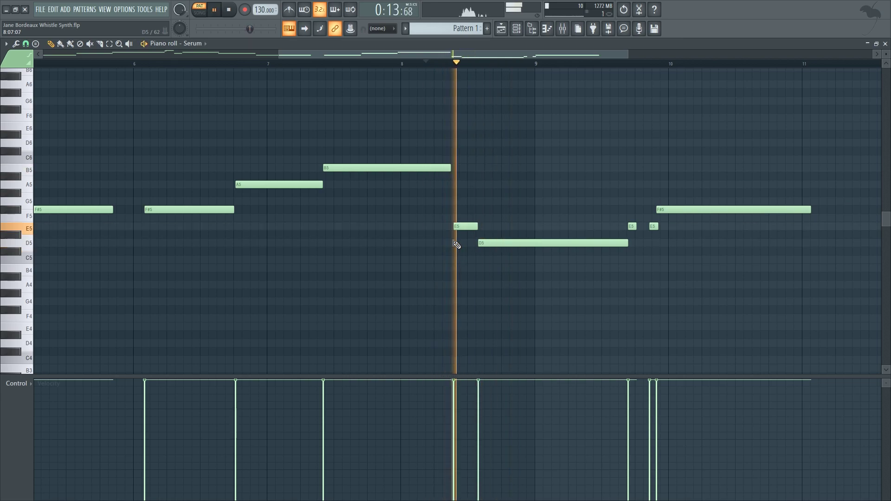
pyautogui.press('space')
pyautogui.click(453, 243)
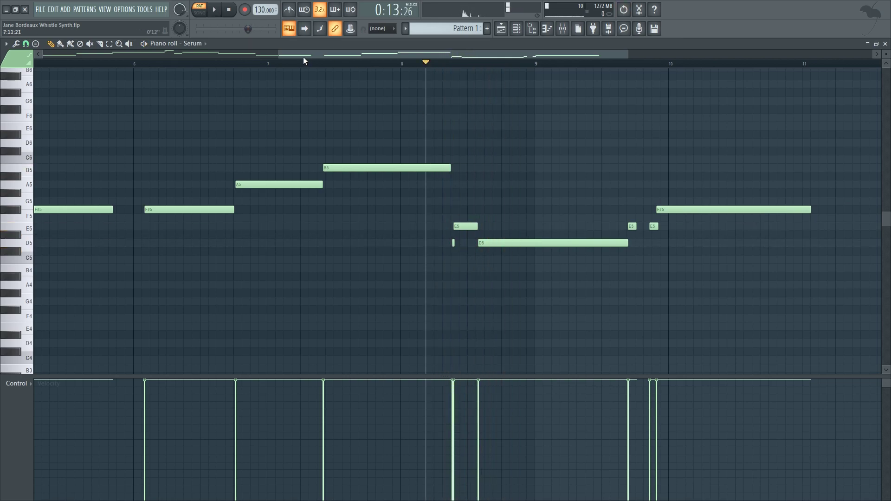
pyautogui.moveTo(281, 56); pyautogui.dragTo(42, 56)
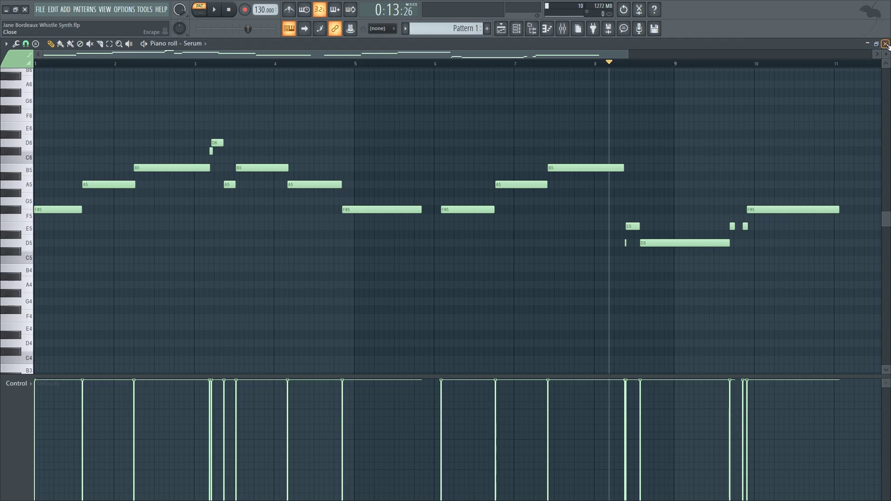
pyautogui.click(886, 43)
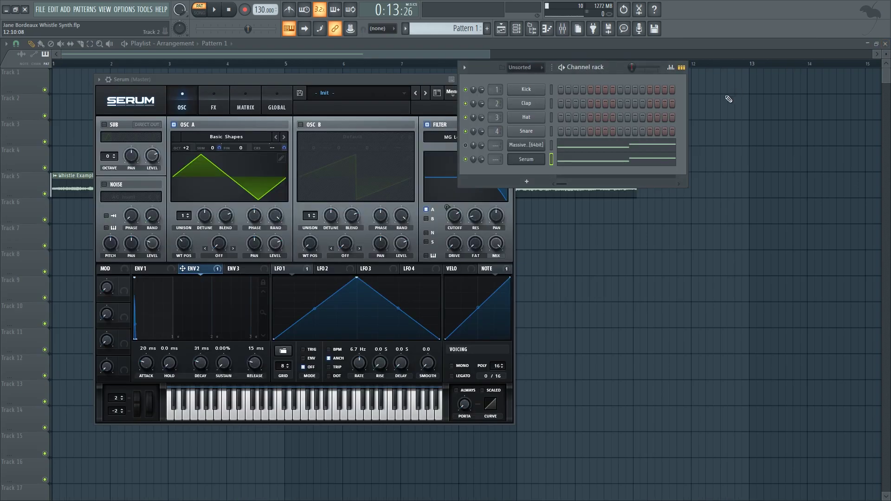